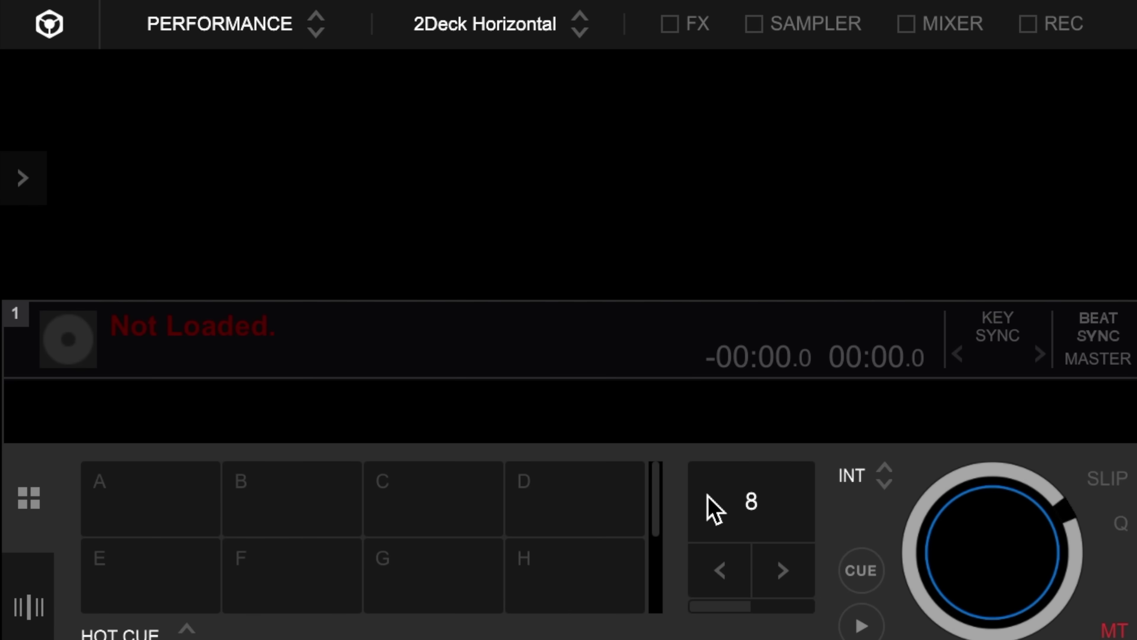
# - Check the program mode dropdown, which is set to PERFORMANCE
pyautogui.click(152, 8)
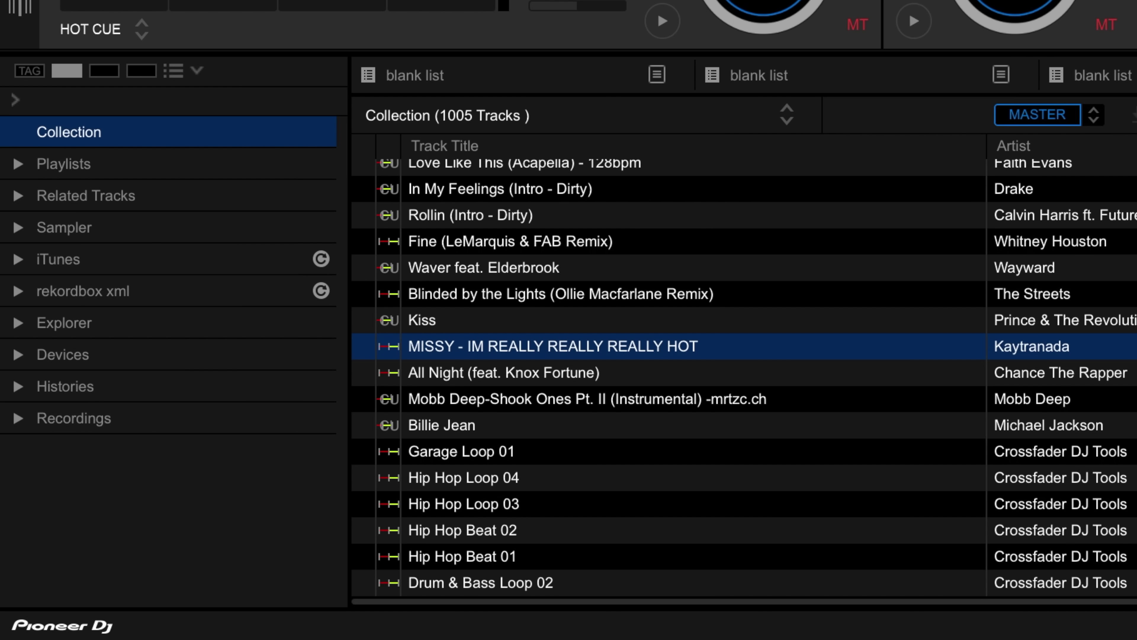
# - Create a new empty playlist named 'House Music'
pyautogui.click(196, 167)
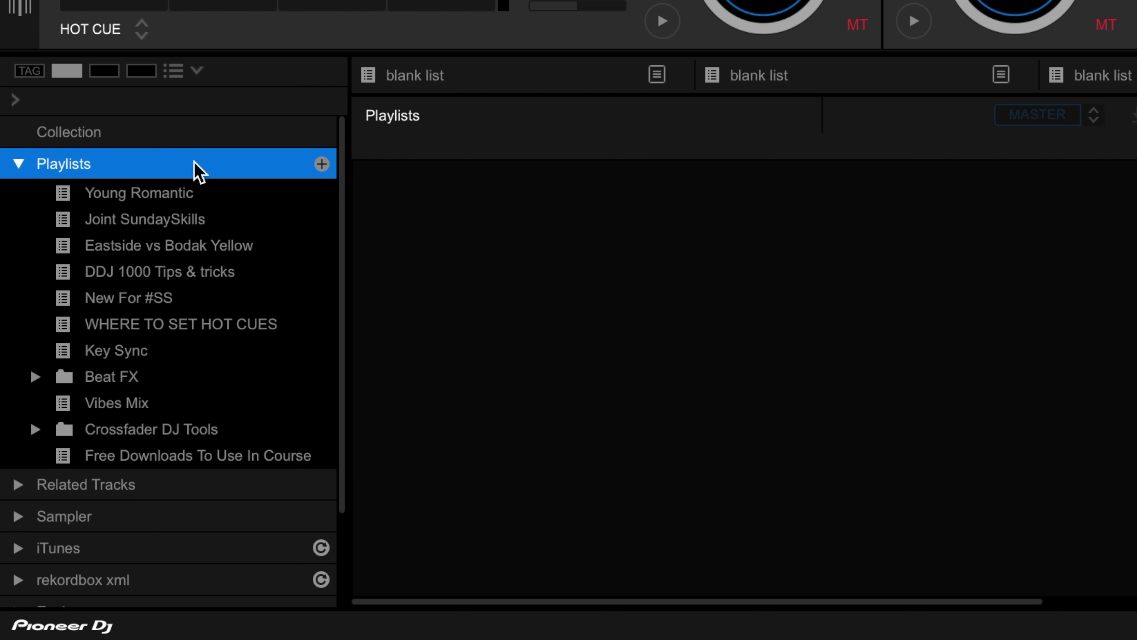
pyautogui.click(322, 164)
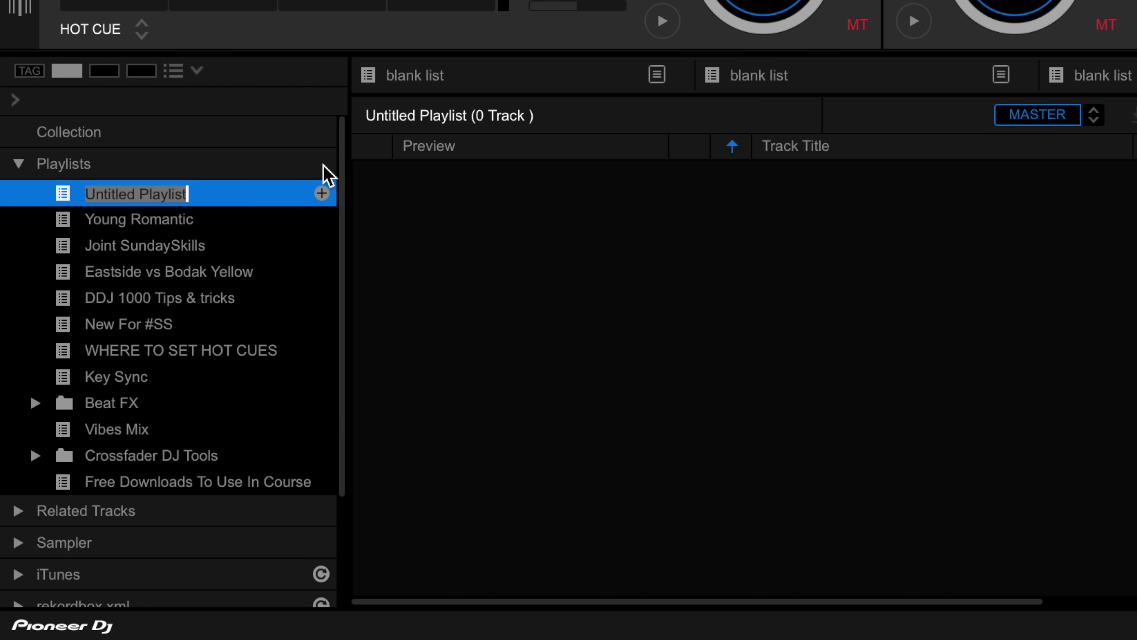
pyautogui.write('House Music')
pyautogui.press('Return')
# - Browse the Explorer sources, peeking into iTunes and the _Serato_Backup folder
pyautogui.scroll(-3, 67, 341)
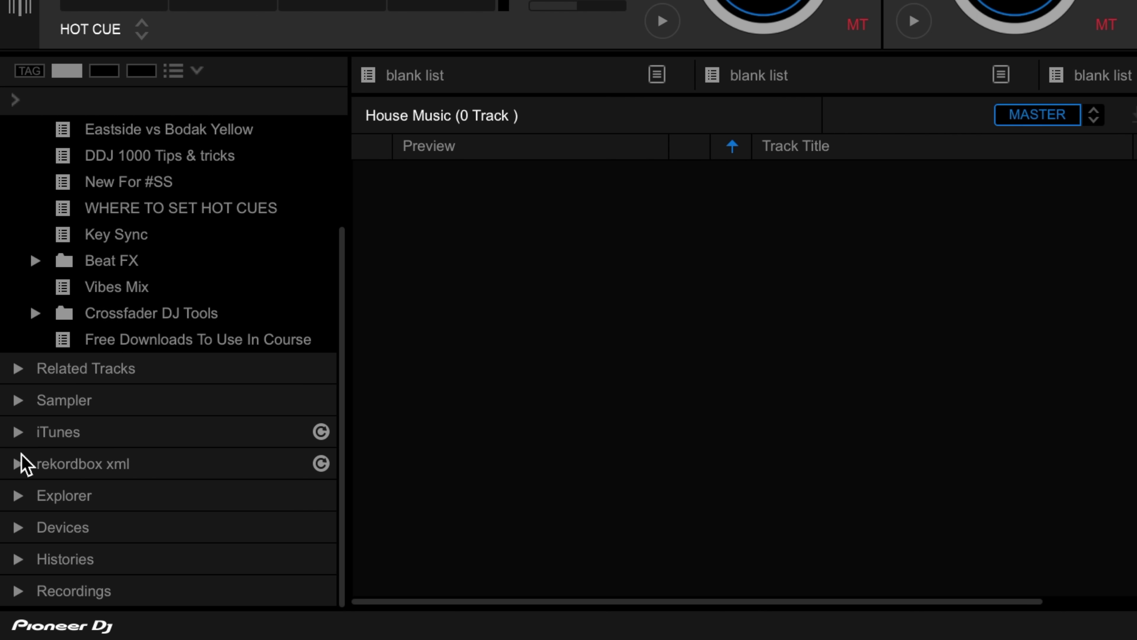
pyautogui.click(19, 432)
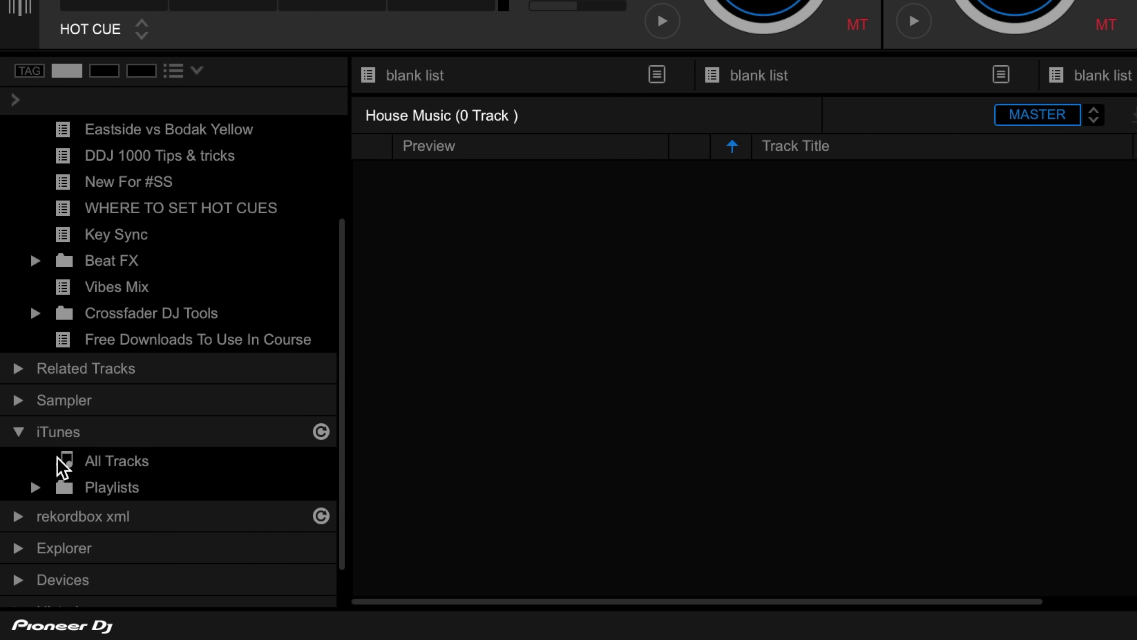
pyautogui.click(18, 432)
pyautogui.click(20, 497)
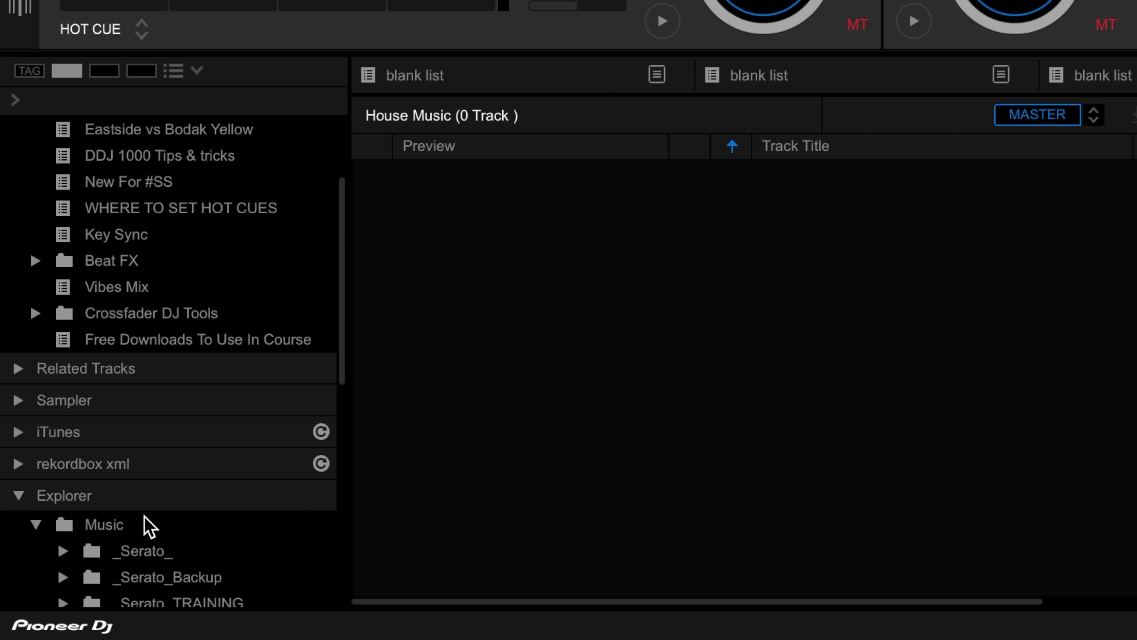
pyautogui.scroll(-3, 143, 520)
pyautogui.scroll(-1, 147, 526)
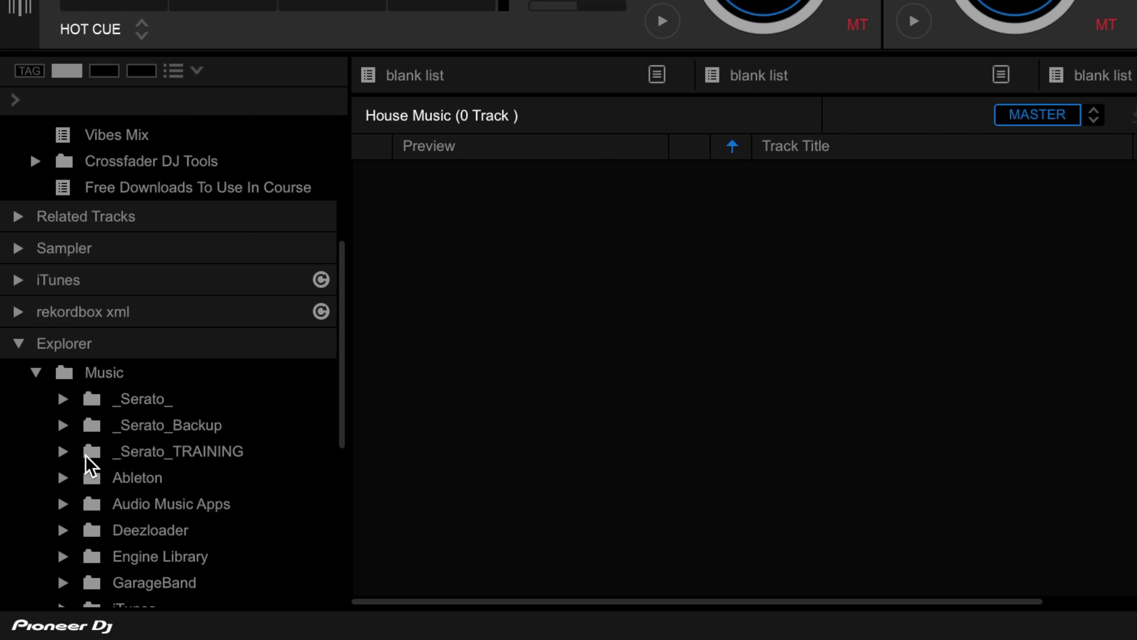
pyautogui.click(87, 425)
pyautogui.click(36, 372)
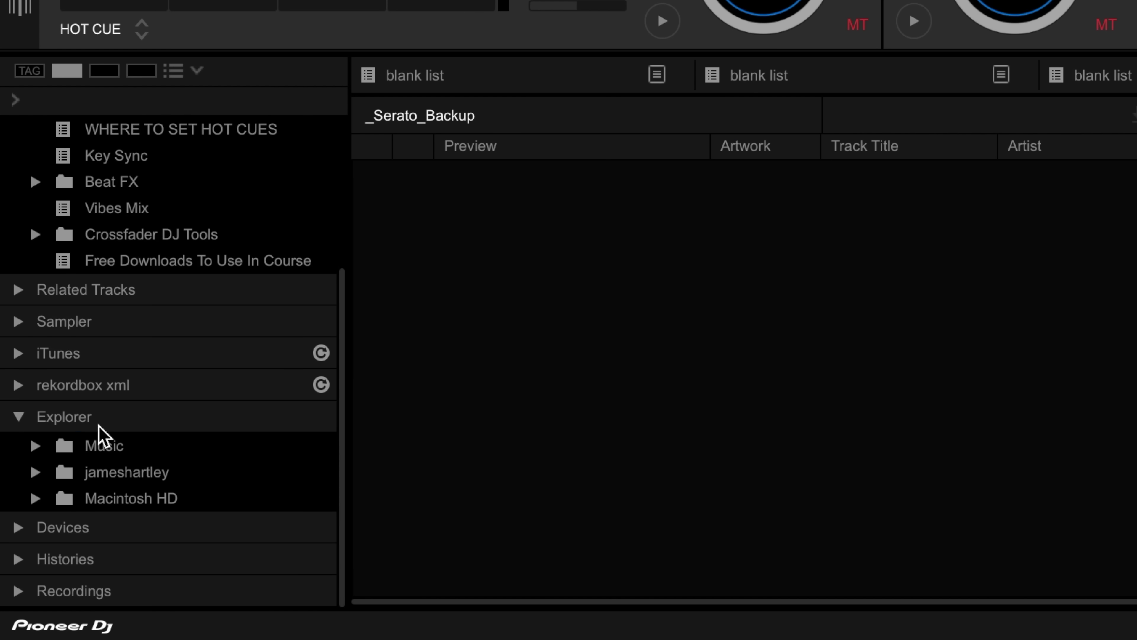
# - Navigate the Explorer tree through Macintosh HD and the home folder to the Desktop
pyautogui.click(34, 498)
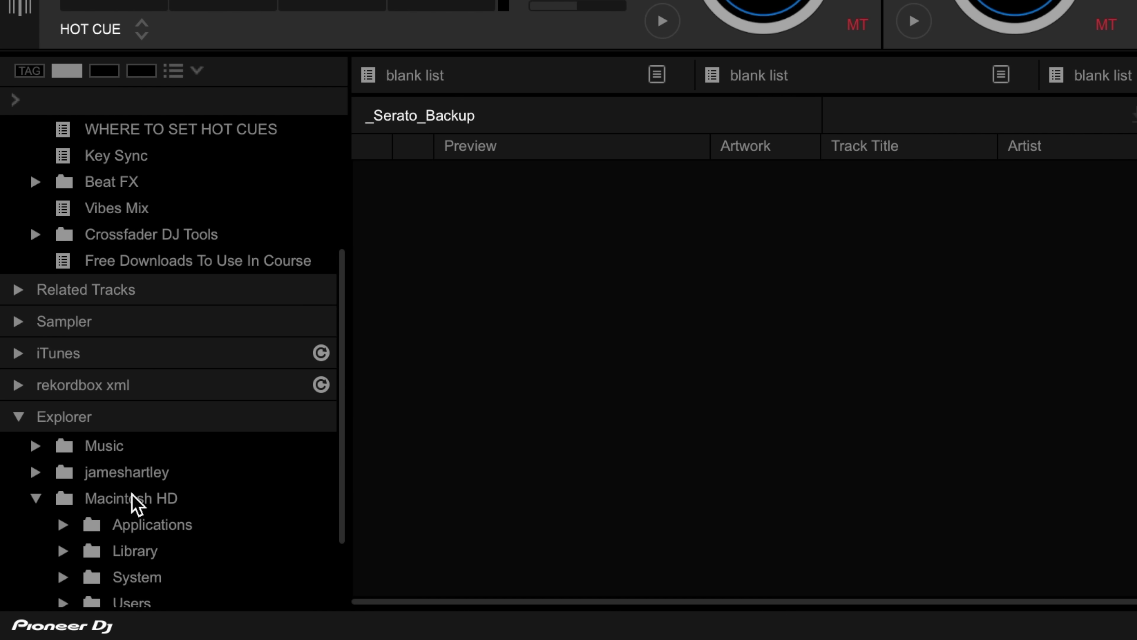
pyautogui.scroll(-3, 147, 503)
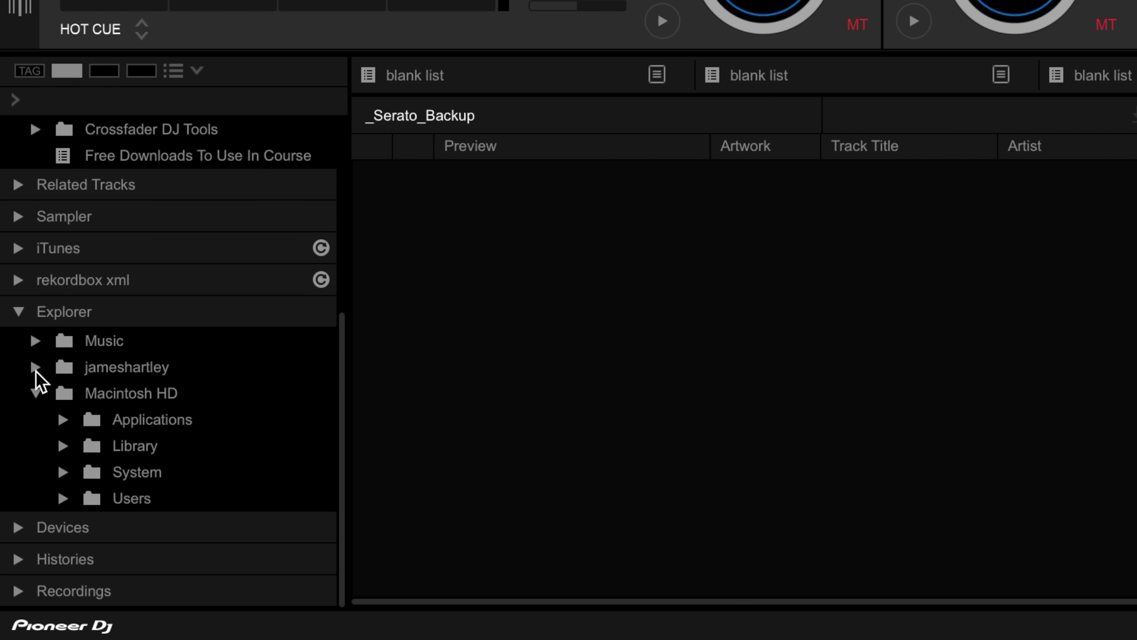
pyautogui.click(35, 367)
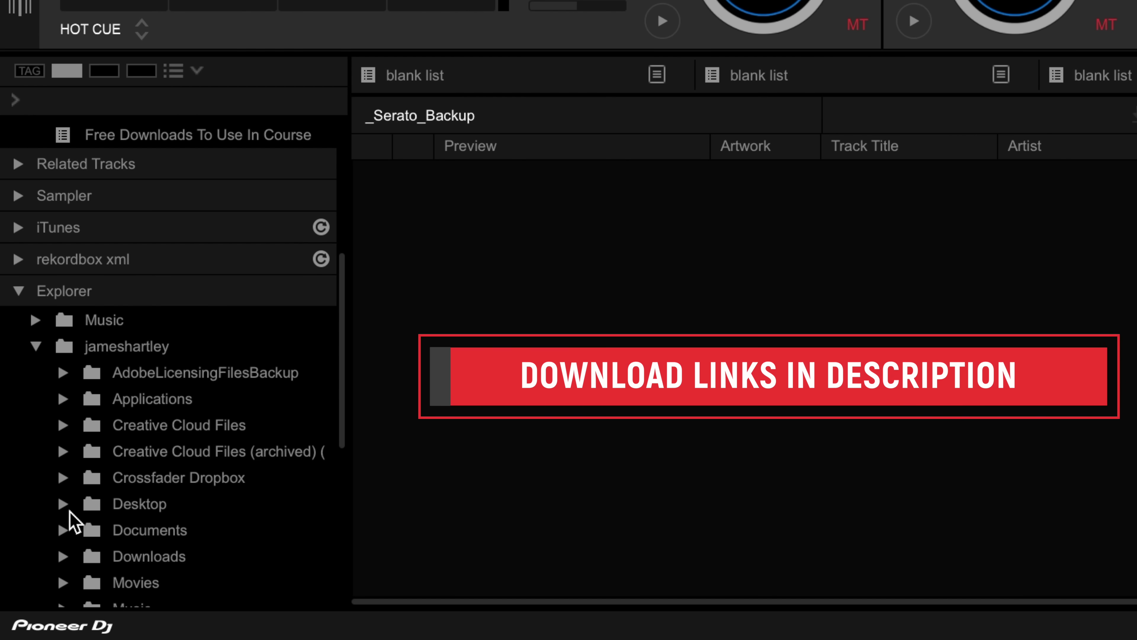
pyautogui.click(65, 504)
pyautogui.scroll(-3, 157, 519)
pyautogui.scroll(-1, 158, 522)
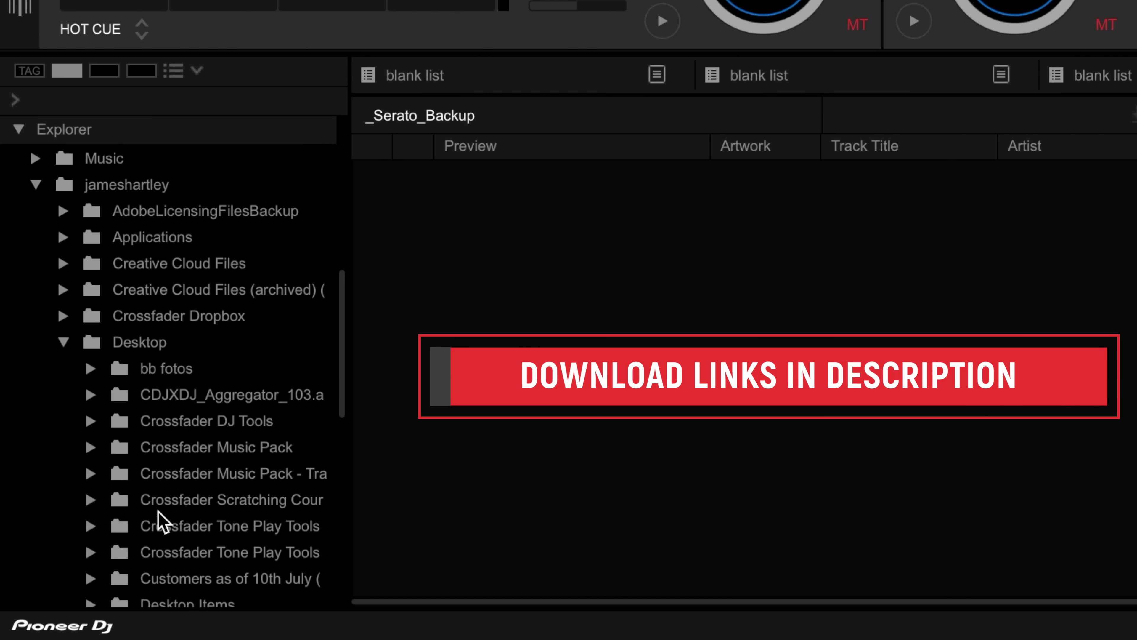
# - Add the 11 tracks from Crossfader Music Pack > House to the House Music playlist
pyautogui.click(233, 447)
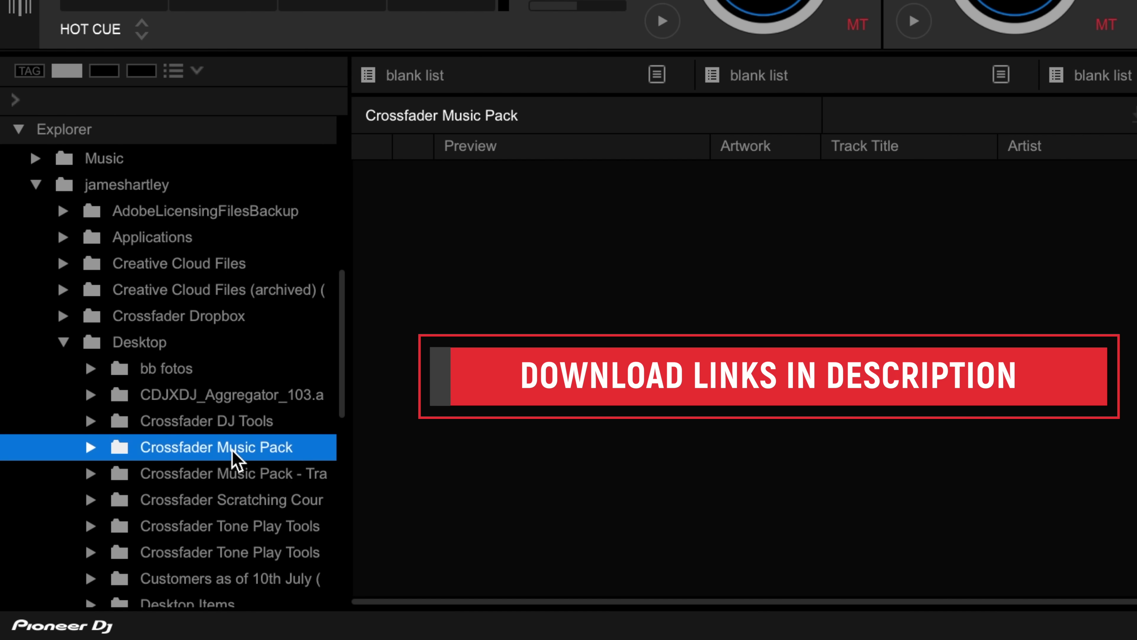
pyautogui.click(91, 447)
pyautogui.click(148, 455)
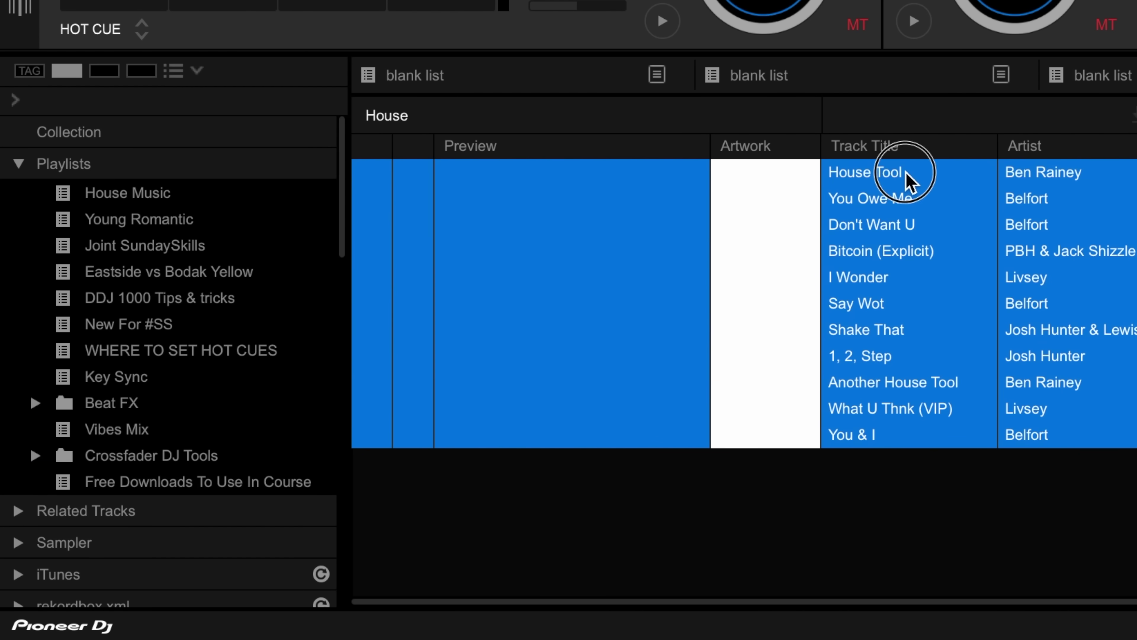
pyautogui.moveTo(908, 180); pyautogui.dragTo(91, 198)
# - Run Analyze Tracks on all 11 House Music tracks with the default analysis settings
pyautogui.click(129, 194)
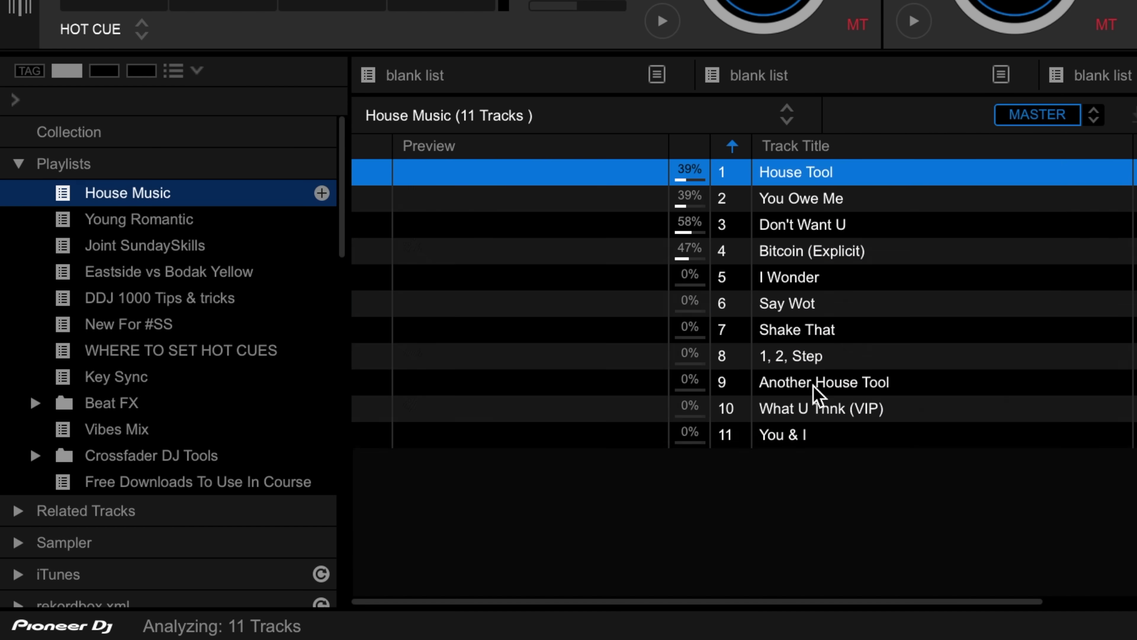
pyautogui.keyDown('shift'); pyautogui.click(798, 435); pyautogui.keyUp('shift')
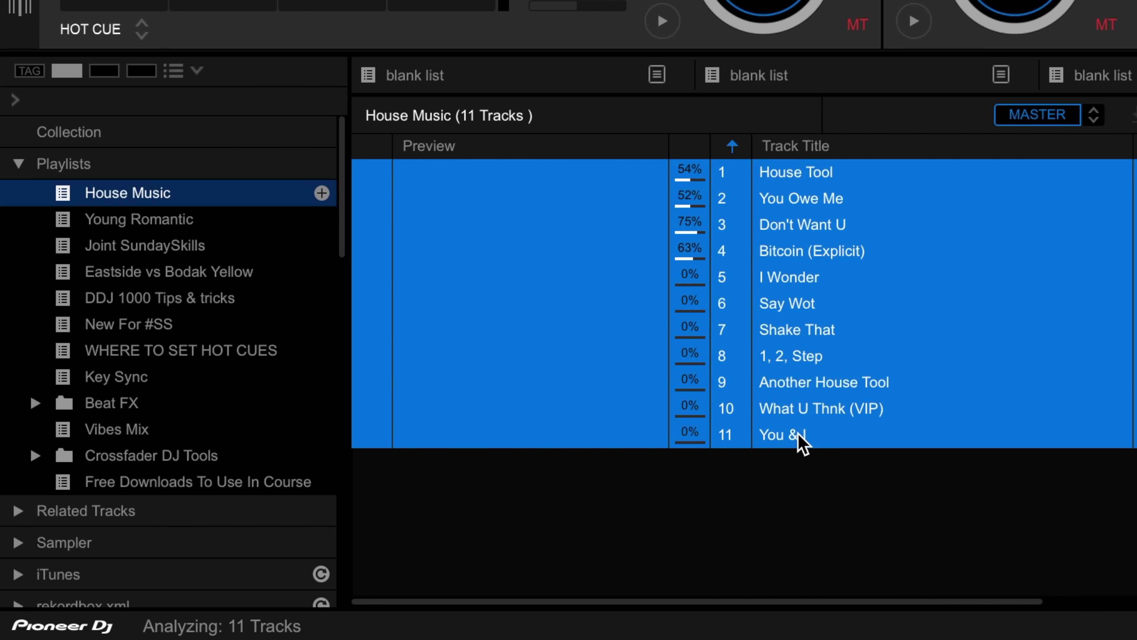
pyautogui.rightClick(795, 281)
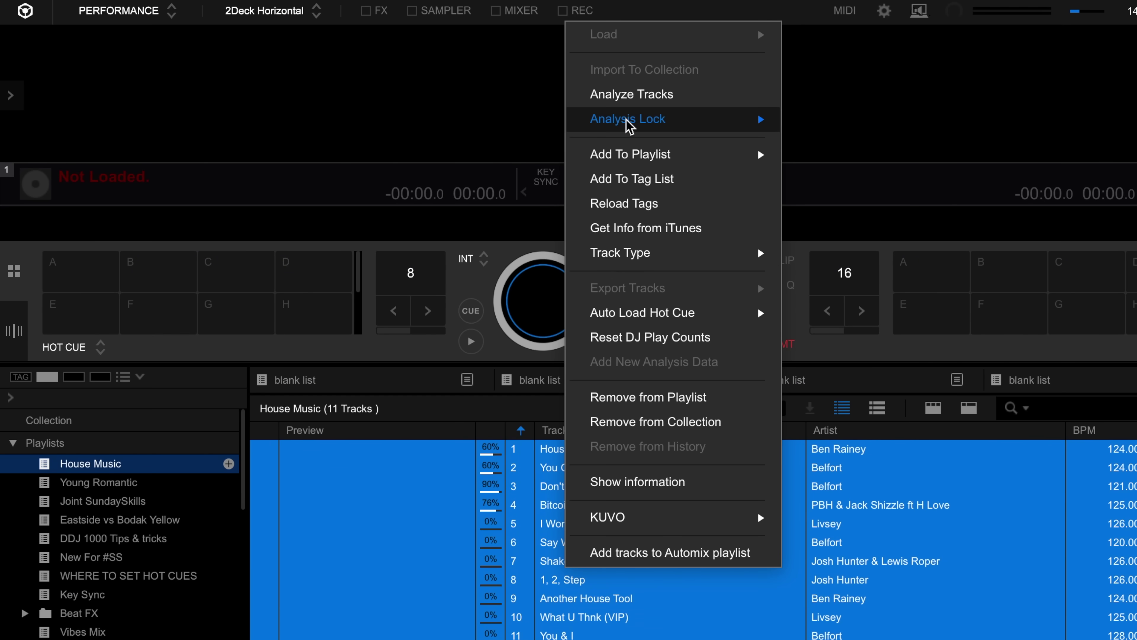
pyautogui.click(631, 95)
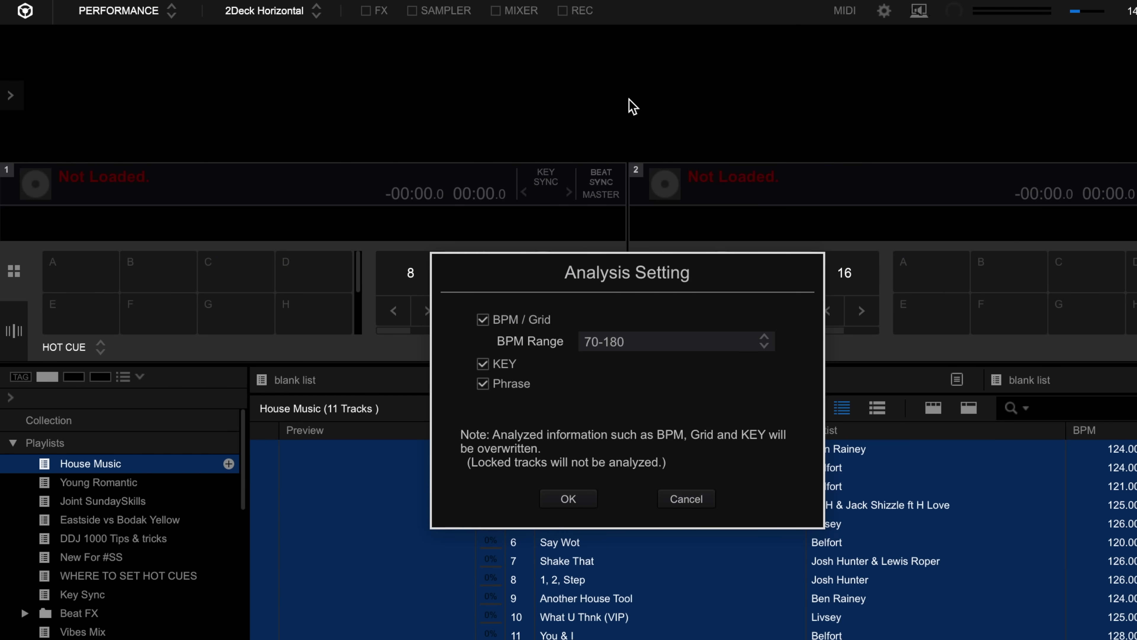
pyautogui.press('Return')
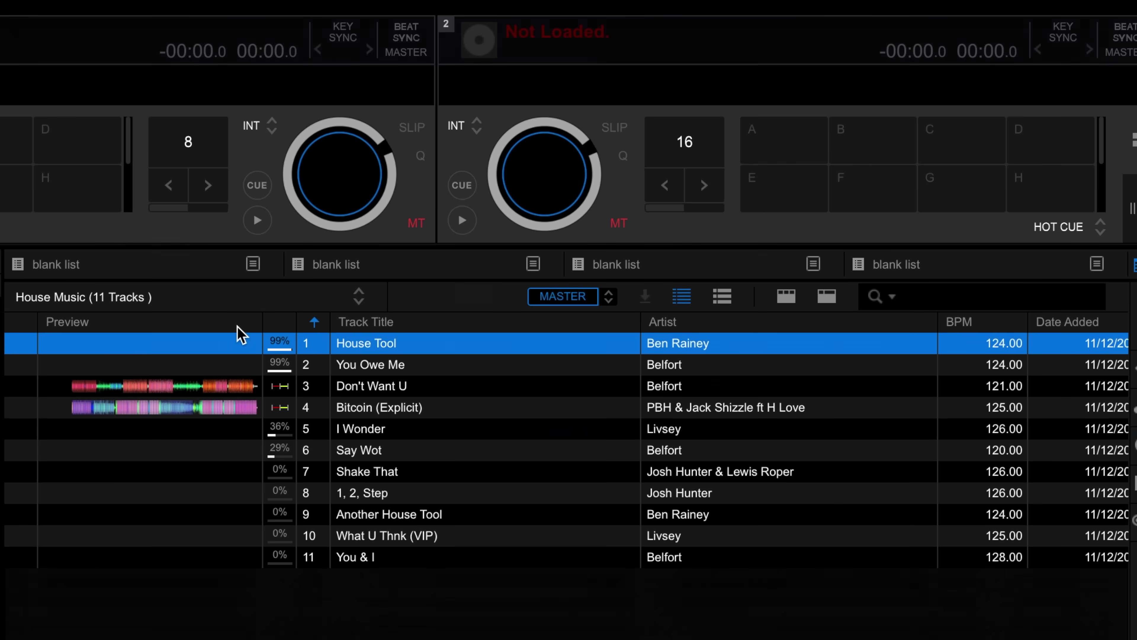
# - Adjust the visible columns, move BPM to the first column and narrow Track Title
pyautogui.rightClick(226, 264)
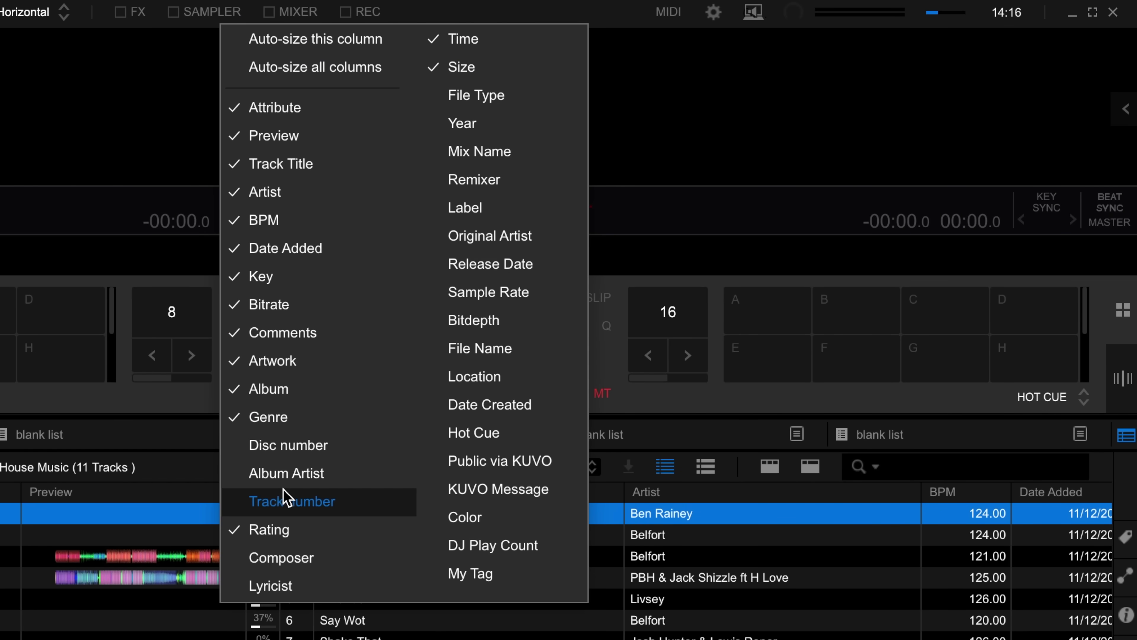
pyautogui.click(466, 68)
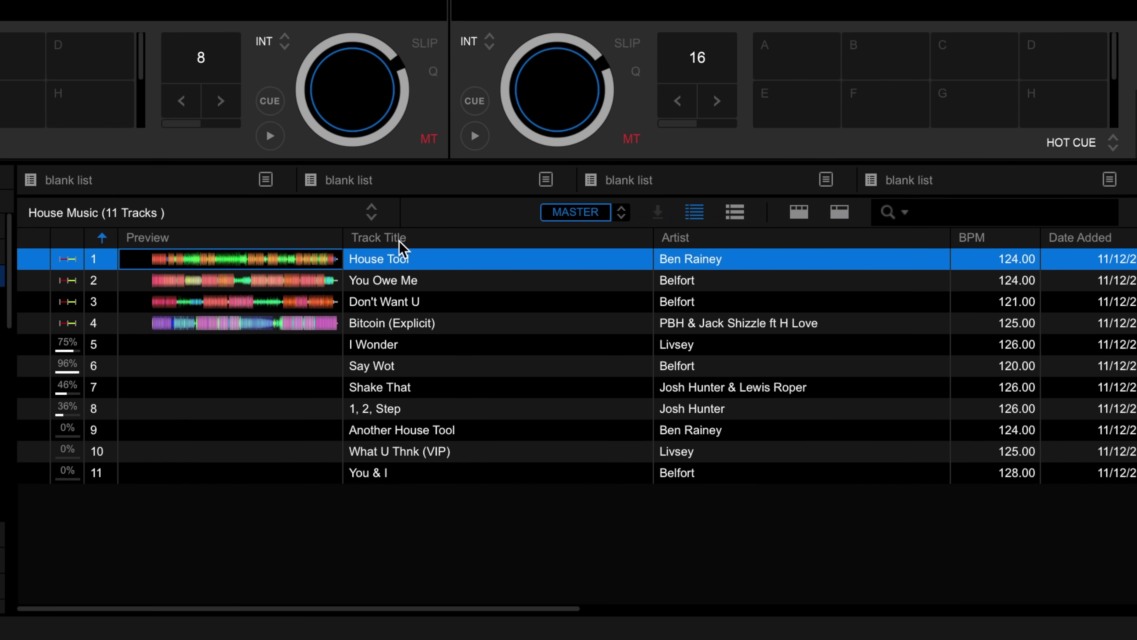
pyautogui.moveTo(949, 496); pyautogui.dragTo(906, 501)
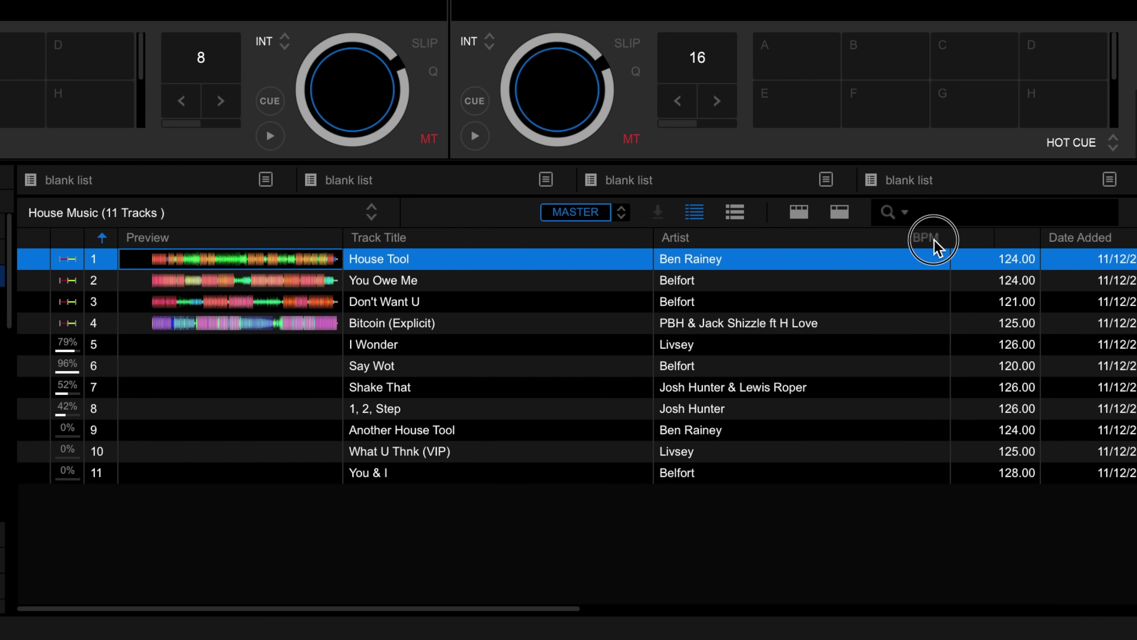
pyautogui.moveTo(936, 246); pyautogui.dragTo(177, 247)
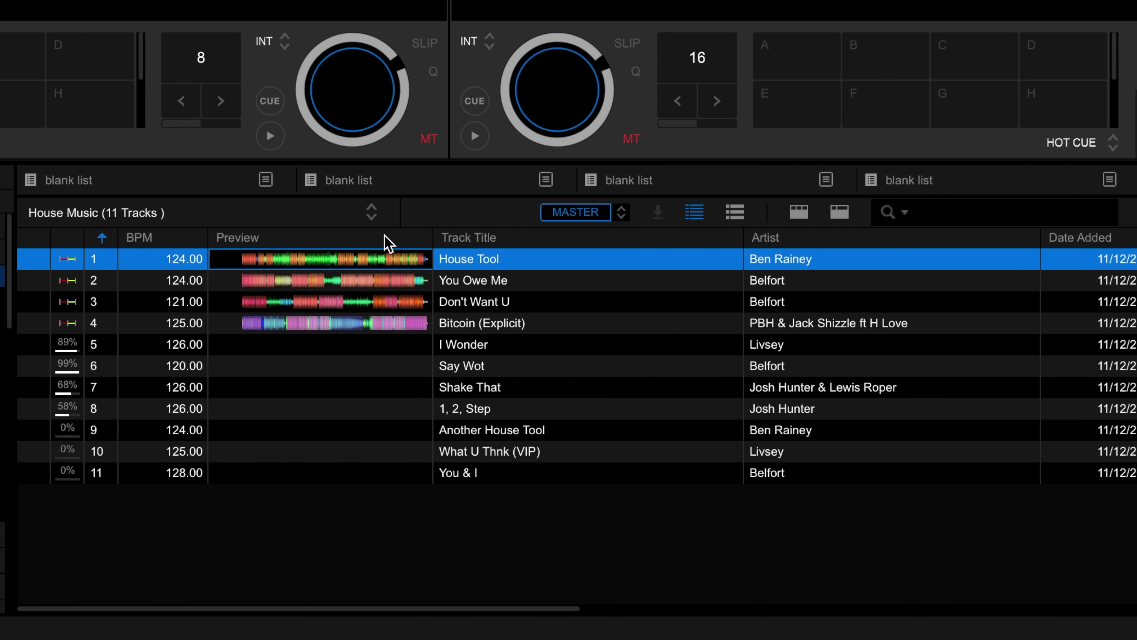
pyautogui.moveTo(745, 242); pyautogui.dragTo(670, 242)
# - Try sorting the tracks by Date Added in both directions and by Key
pyautogui.click(1019, 243)
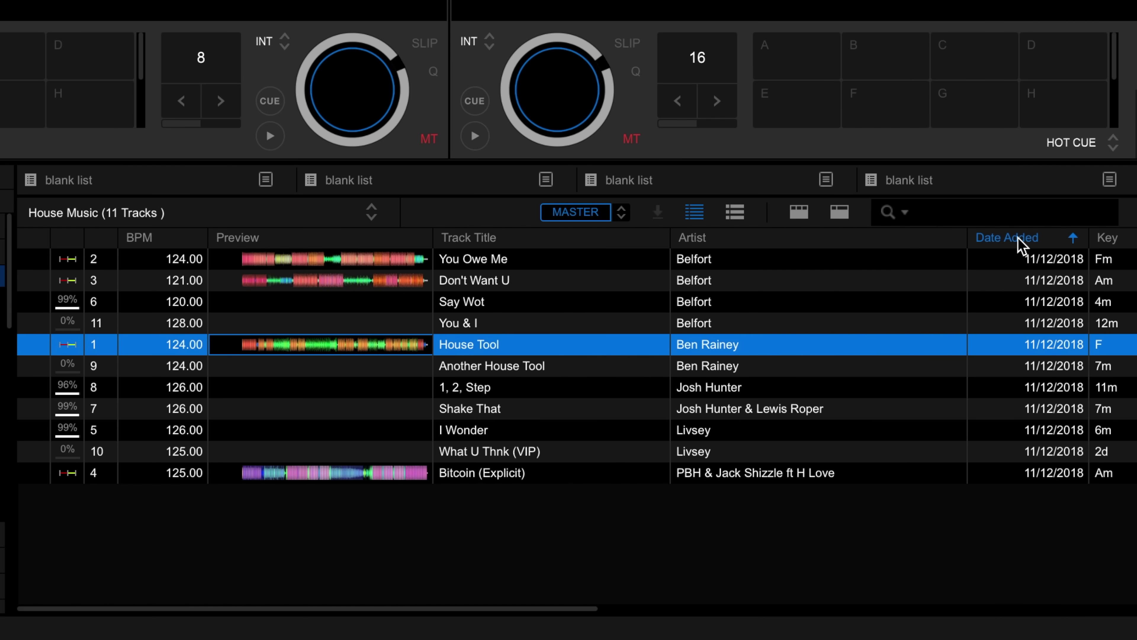
pyautogui.click(1019, 243)
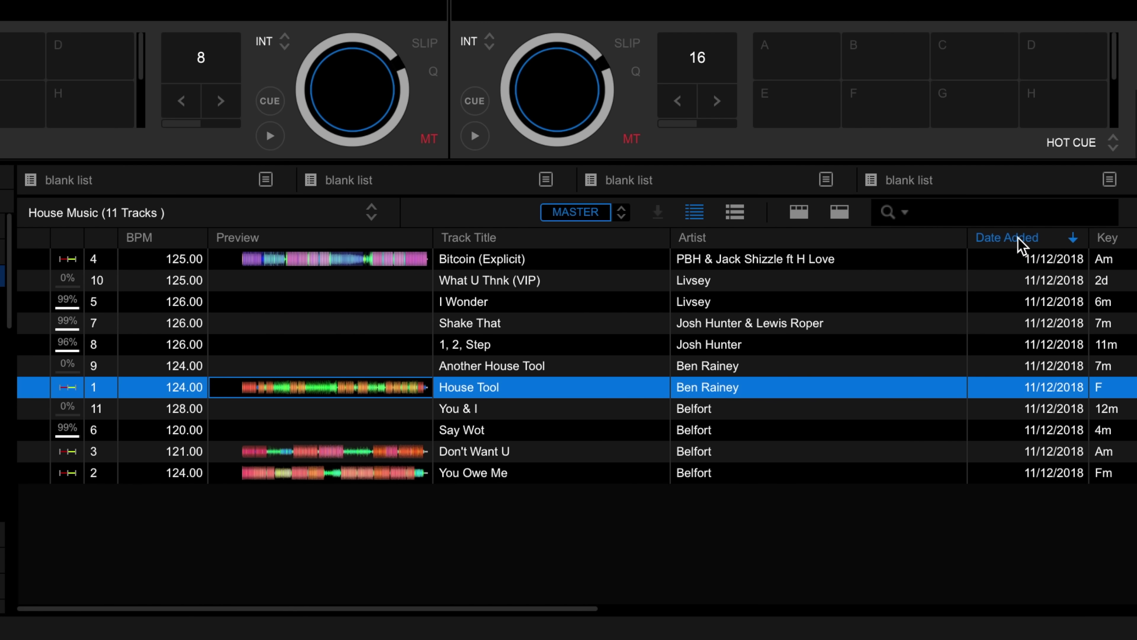
pyautogui.click(1109, 245)
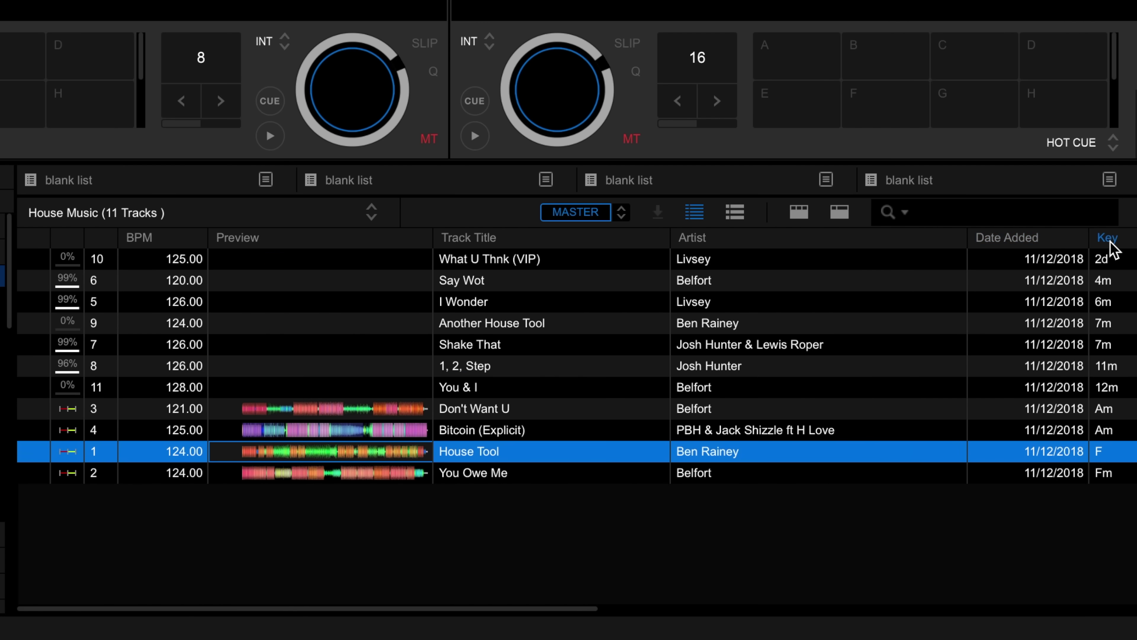
pyautogui.click(1050, 243)
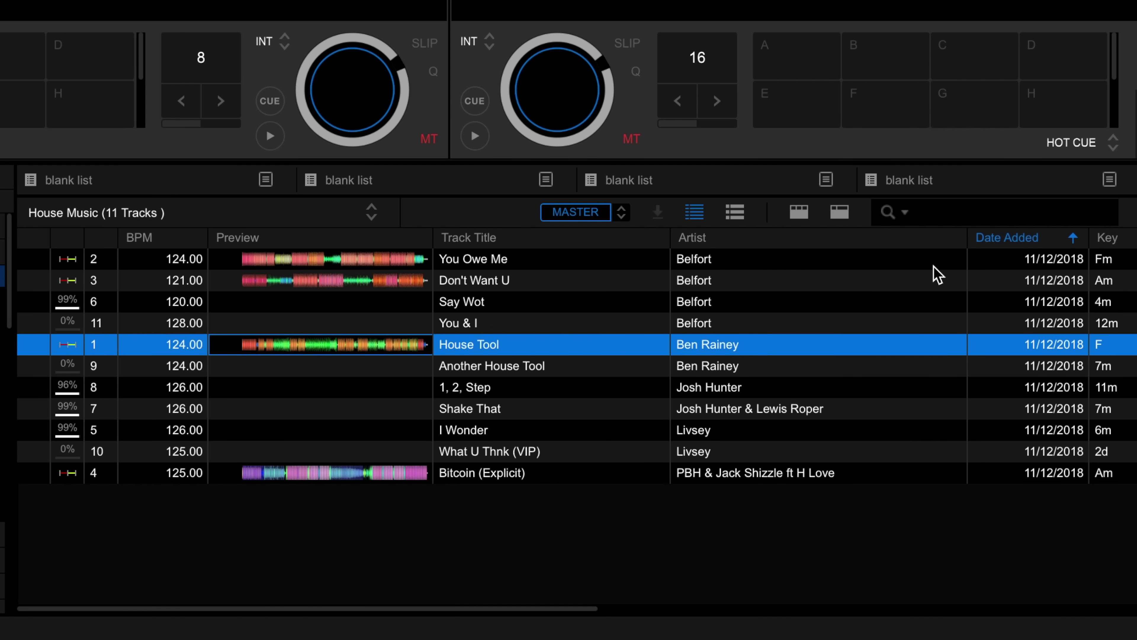
# - Restore the playlist order and move House Tool to fourth, after Bitcoin (Explicit)
pyautogui.click(102, 239)
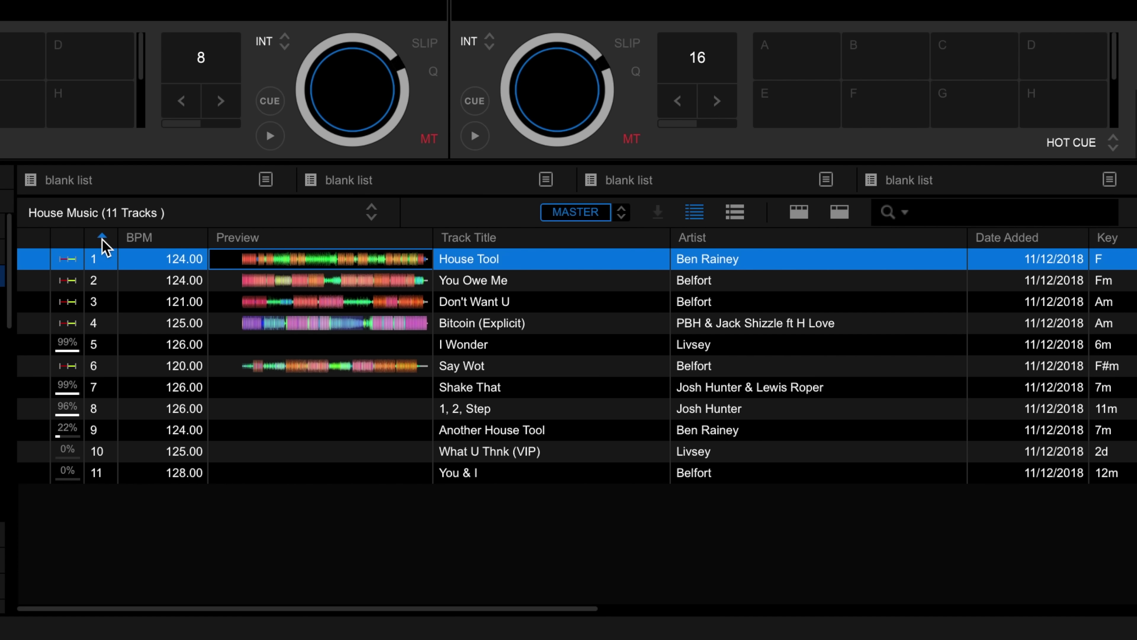
pyautogui.moveTo(450, 260); pyautogui.dragTo(472, 280)
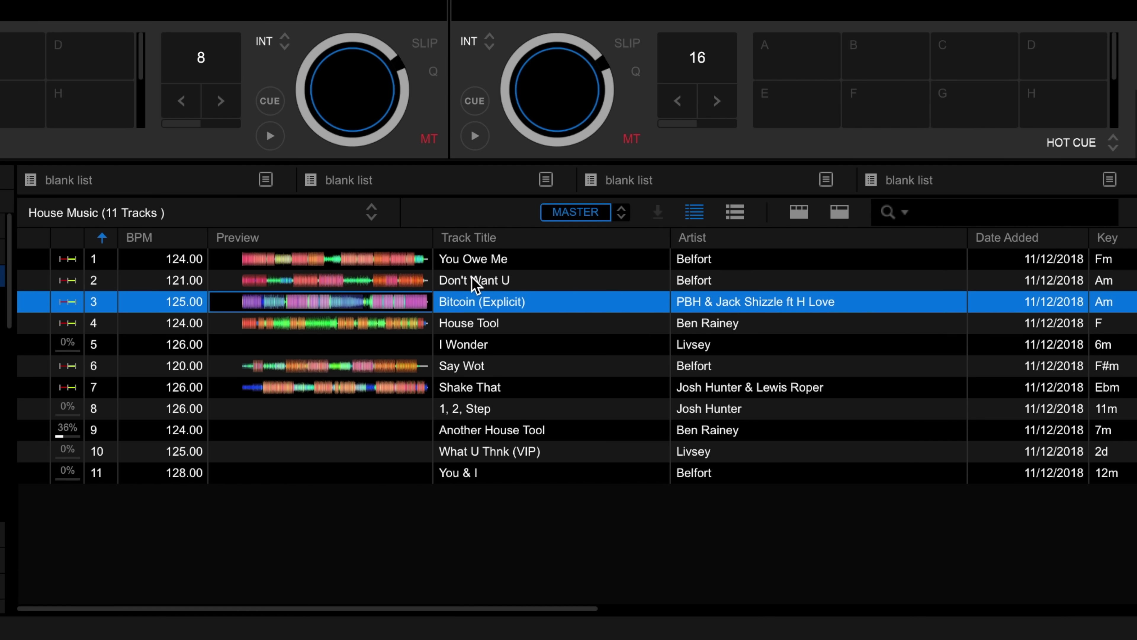
pyautogui.click(1001, 242)
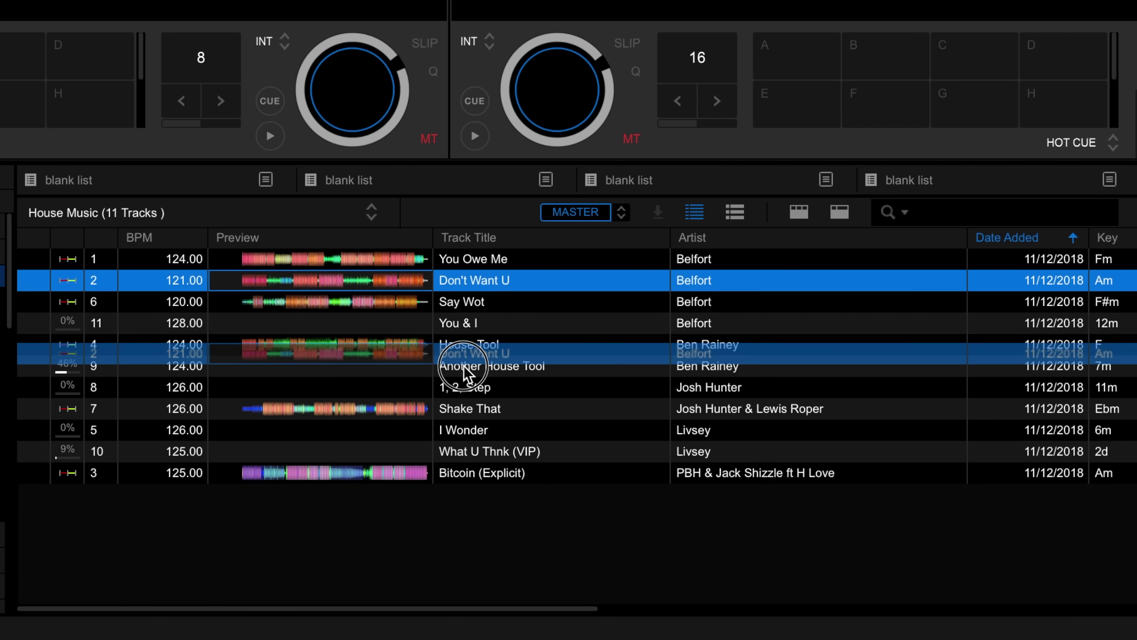
pyautogui.moveTo(463, 371); pyautogui.dragTo(470, 312)
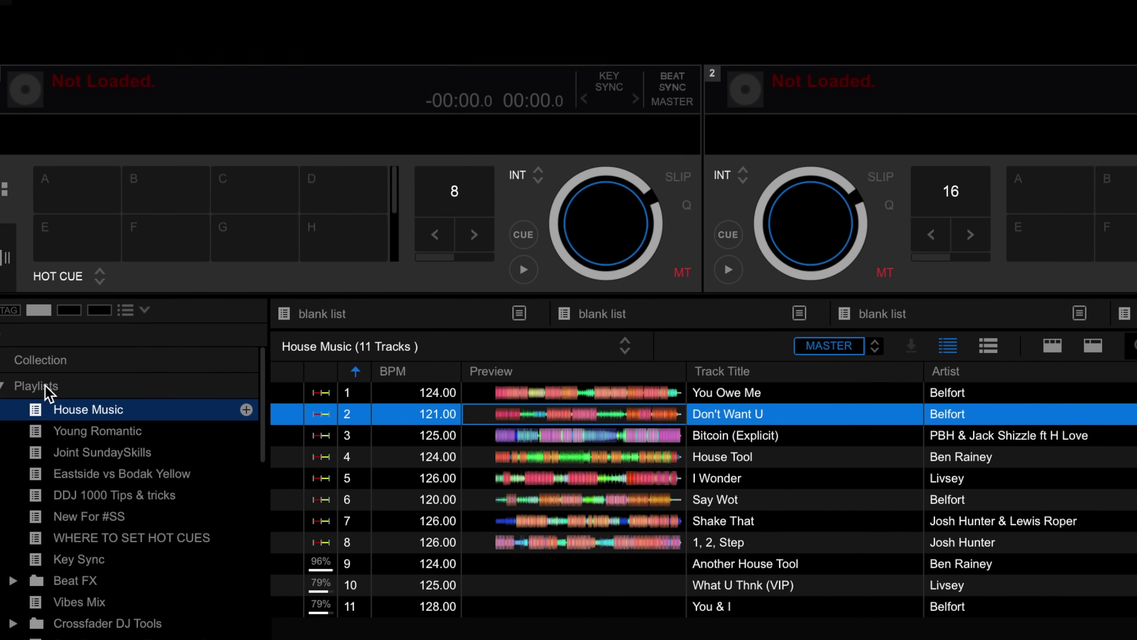
# - Create a 'Crossfader Music Pack' playlist folder and move House Music into it
pyautogui.rightClick(45, 385)
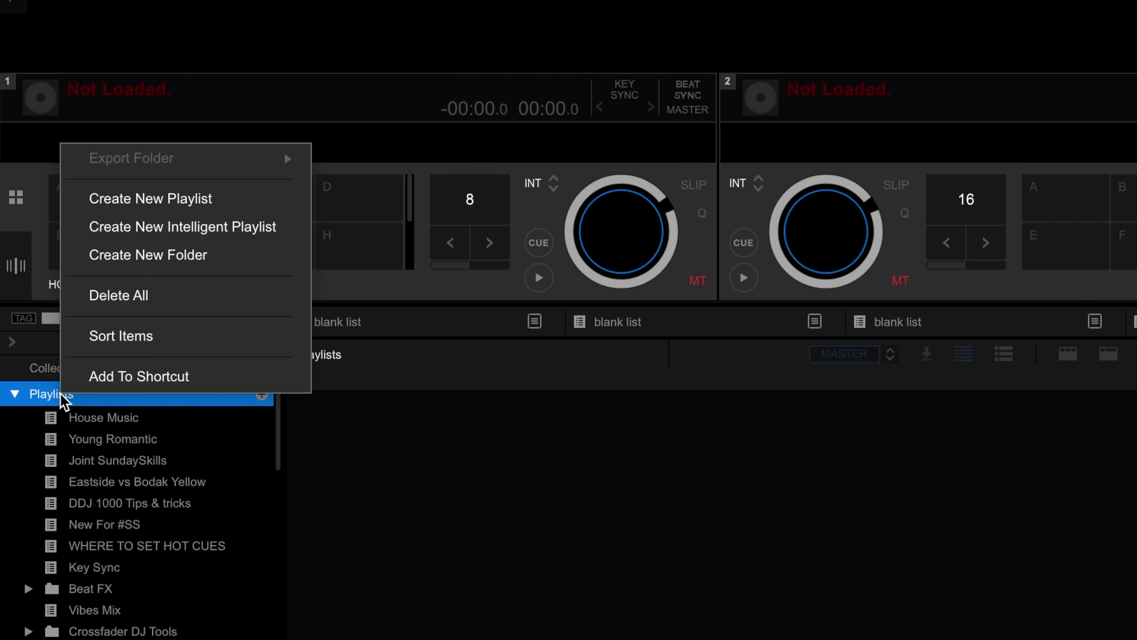
pyautogui.click(157, 254)
pyautogui.write('Crossfader Music Pack')
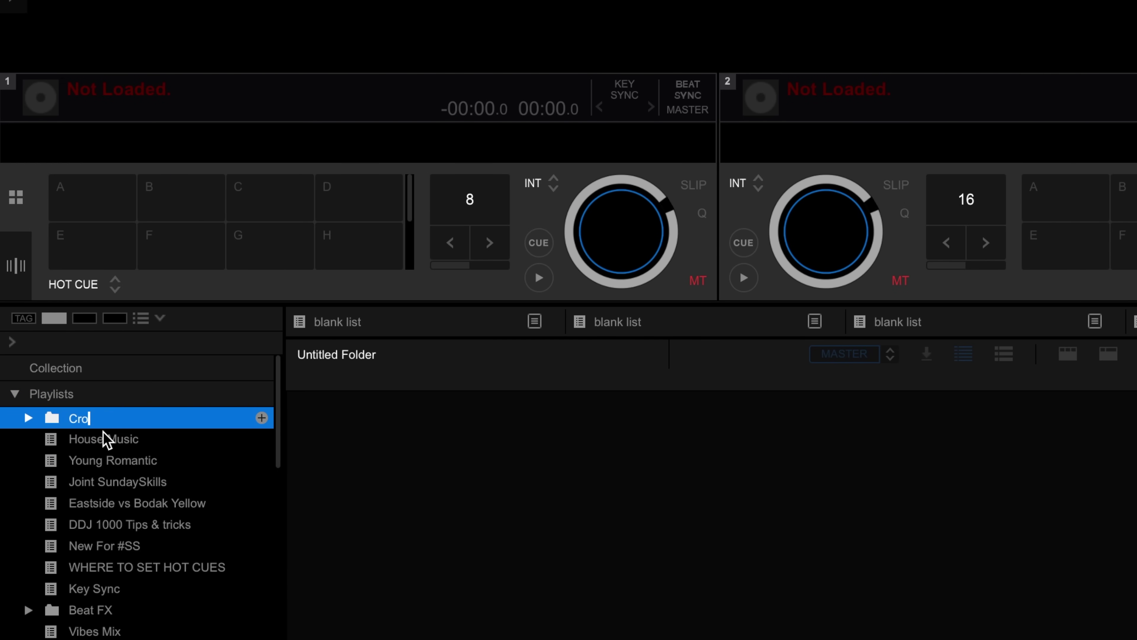
pyautogui.press('Return')
pyautogui.moveTo(81, 439); pyautogui.dragTo(92, 425)
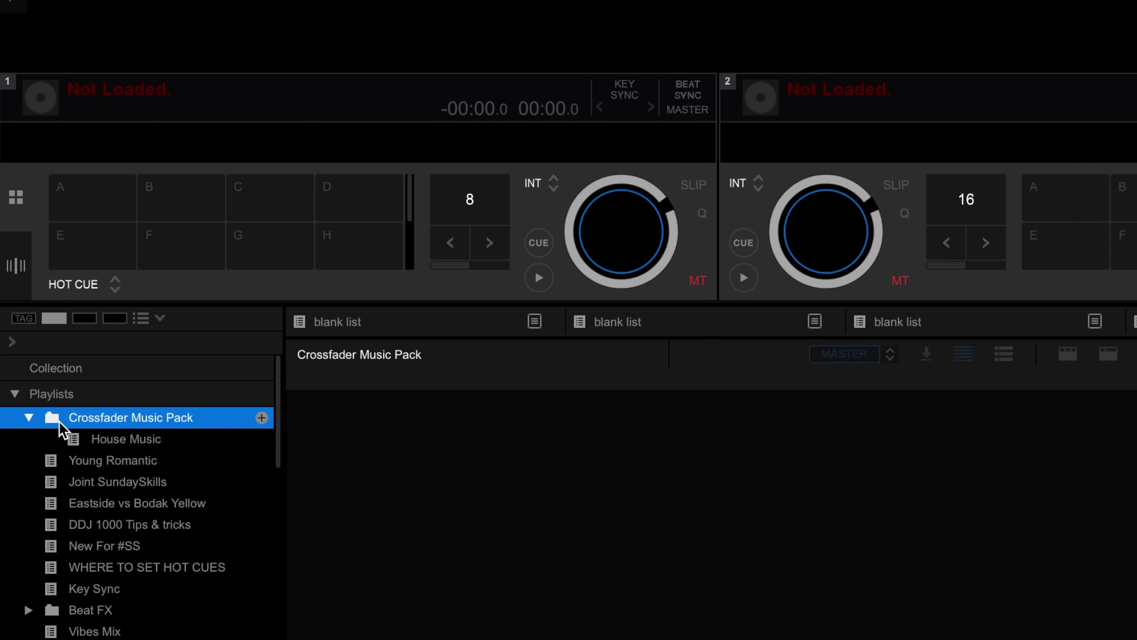
# - Add a new empty 'Bass Music' playlist inside the Crossfader Music Pack folder
pyautogui.rightClick(87, 423)
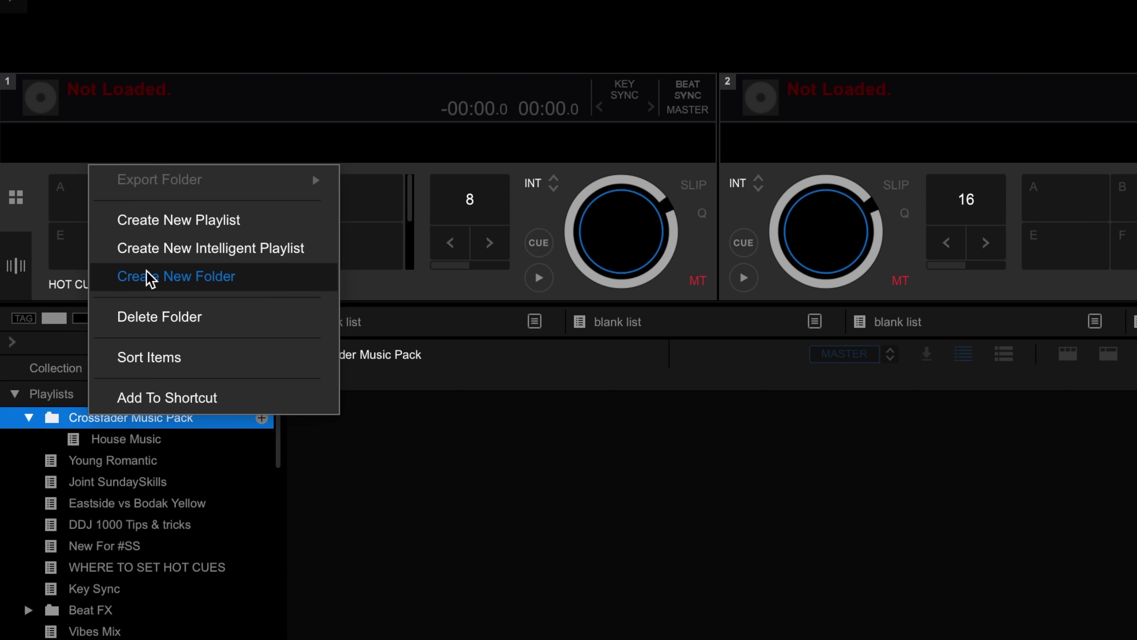
pyautogui.click(160, 221)
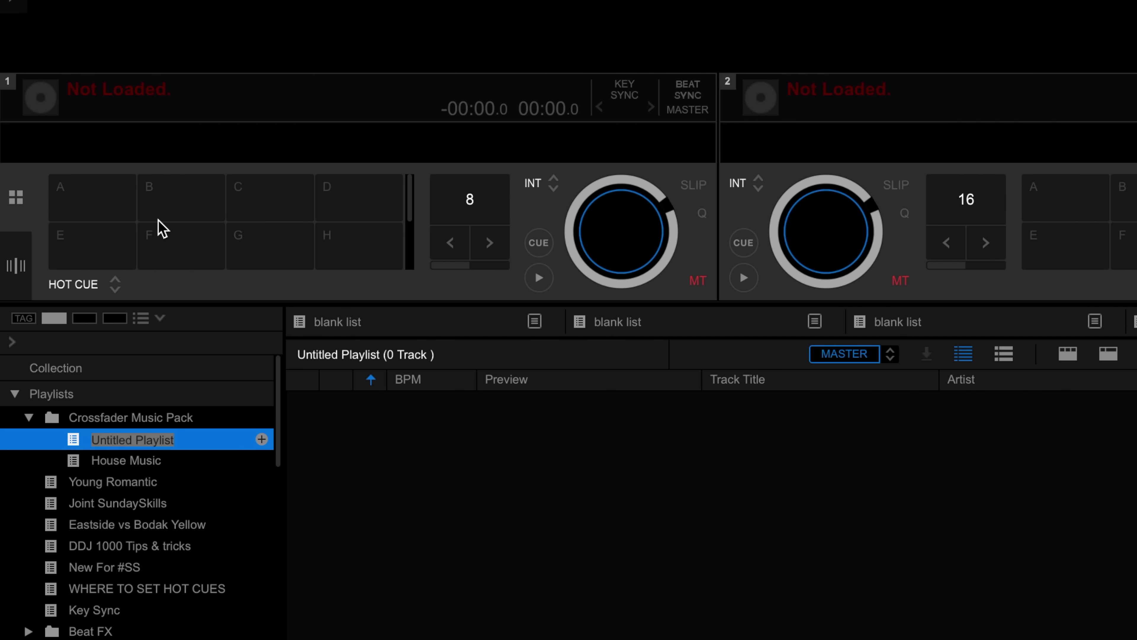
pyautogui.write('Bass Music')
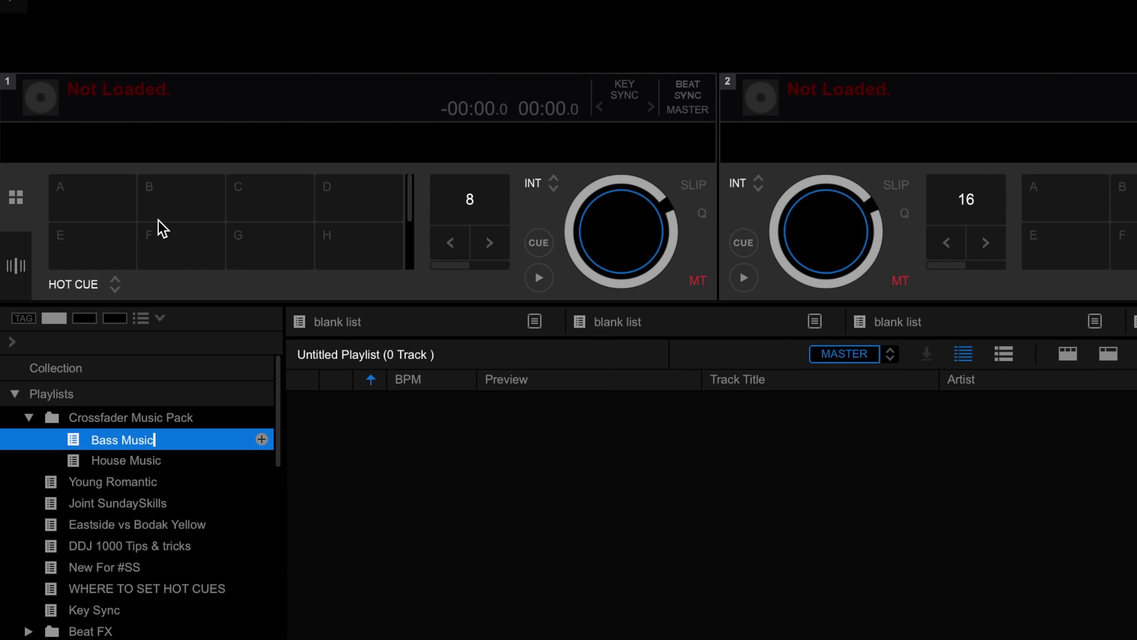
pyautogui.press('Return')
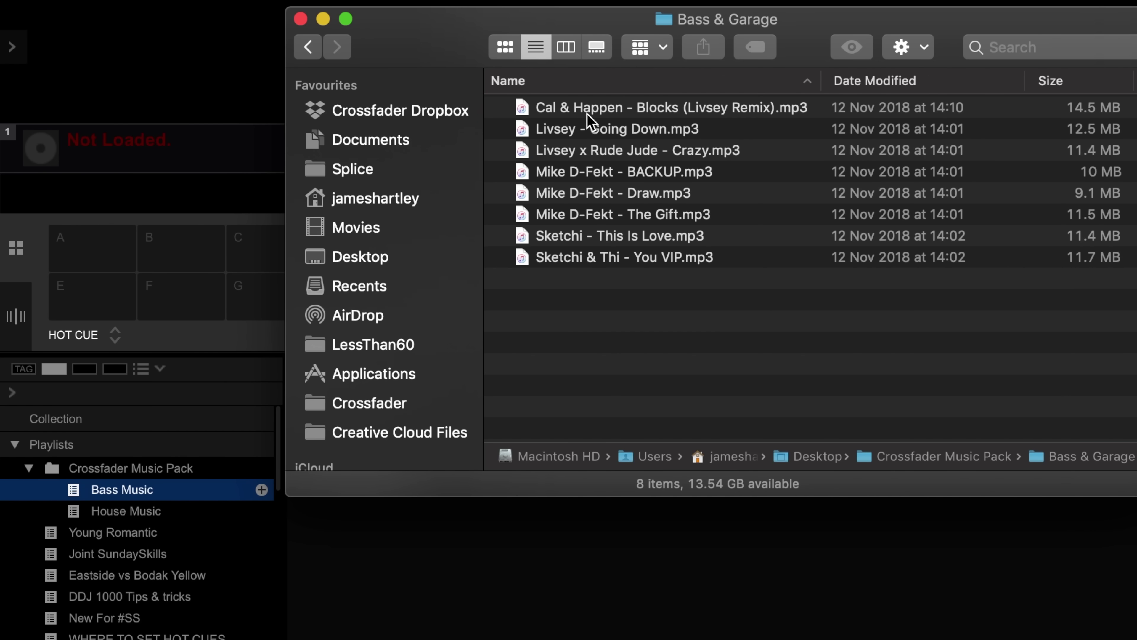
# - Add all eight Bass & Garage files from Finder to the Bass Music playlist
pyautogui.click(589, 117)
pyautogui.hotkey('shift', 'Down')
pyautogui.hotkey('shift', 'Down')
pyautogui.hotkey('shift', 'Down')
pyautogui.hotkey('shift', 'Down')
pyautogui.hotkey('shift', 'Down')
pyautogui.hotkey('shift', 'Down')
pyautogui.hotkey('shift', 'Down')
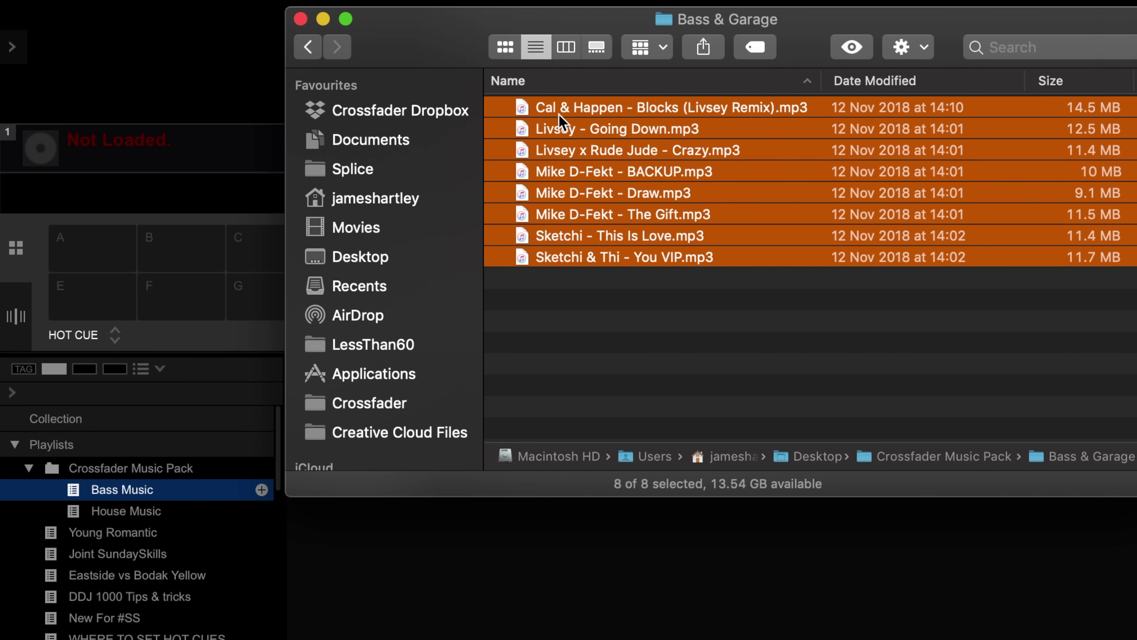
pyautogui.moveTo(561, 117); pyautogui.dragTo(521, 589)
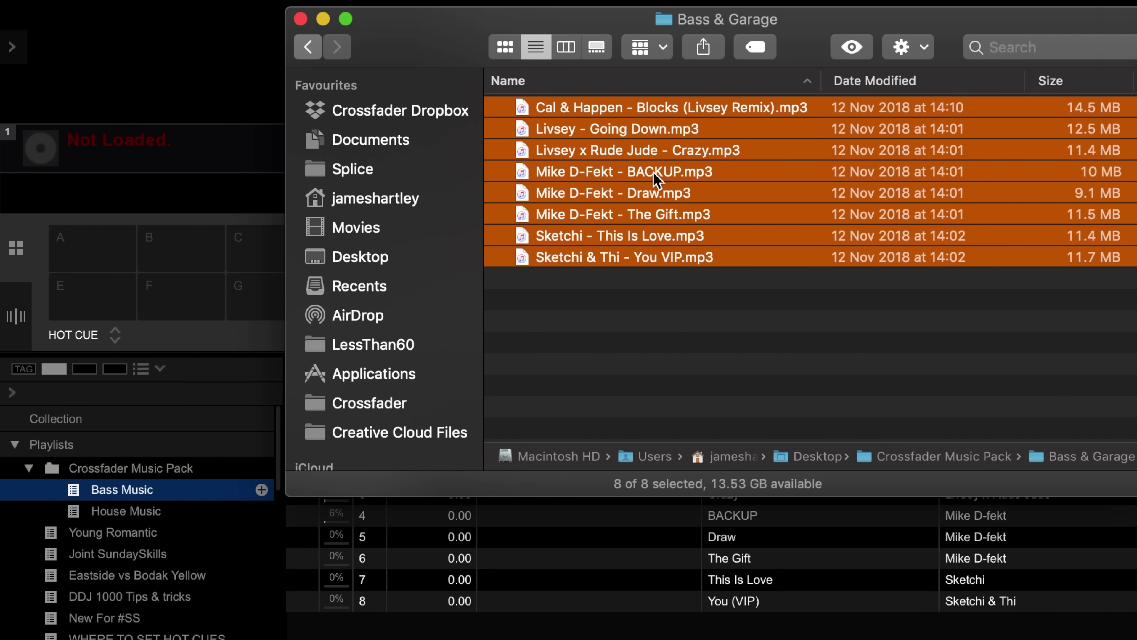
# - Add the Tech House folder as a playlist in Crossfader Music Pack and view it
pyautogui.press('super+bracketleft')
pyautogui.click(585, 164)
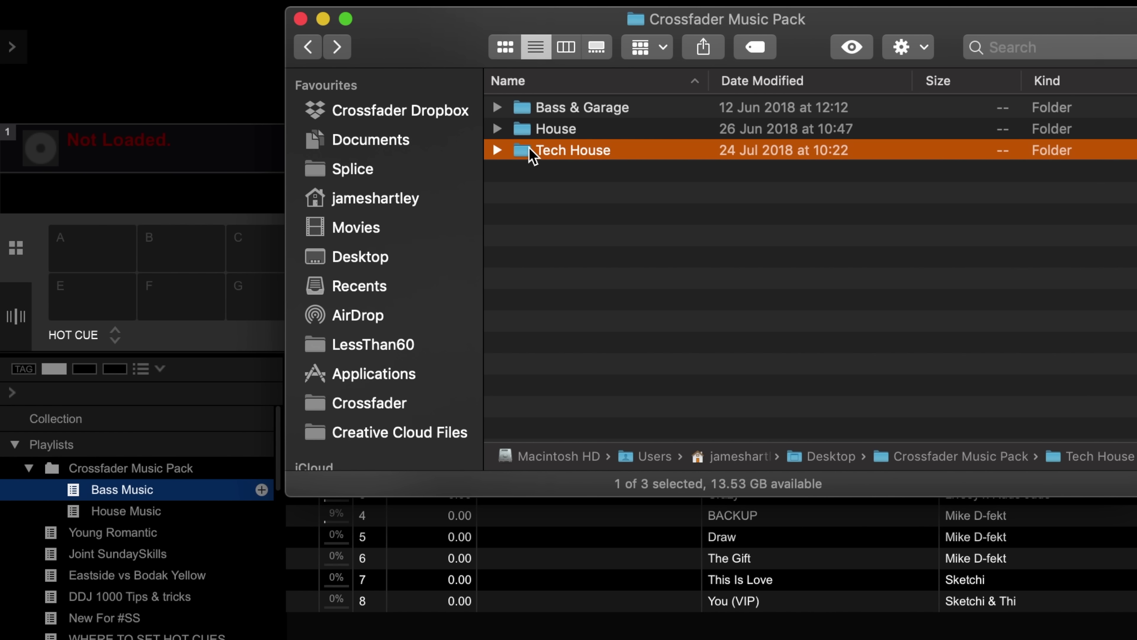
pyautogui.moveTo(542, 153); pyautogui.dragTo(143, 473)
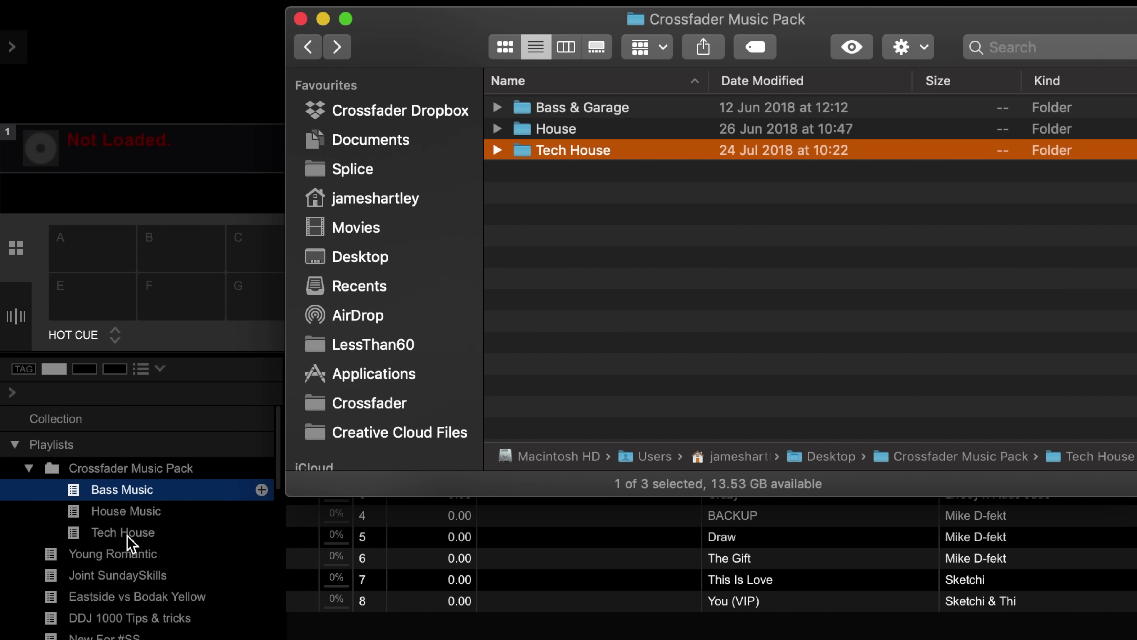
pyautogui.click(127, 534)
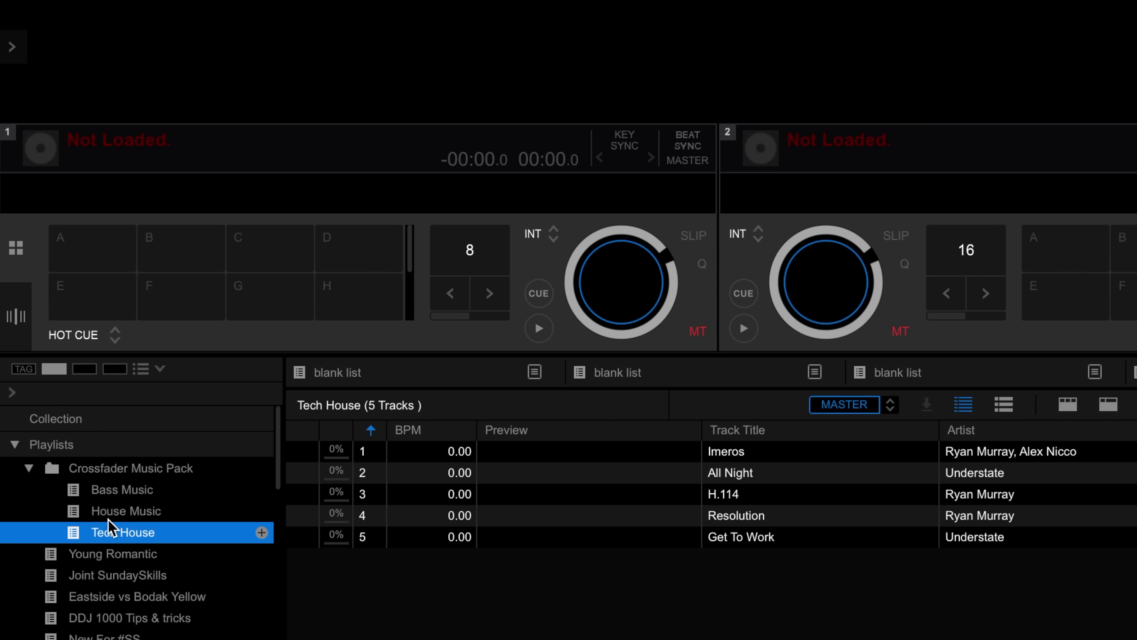
# - In Finder, rename the Tech House folder to 'Tech House 1'
pyautogui.press('super+Tab')
pyautogui.press('Return')
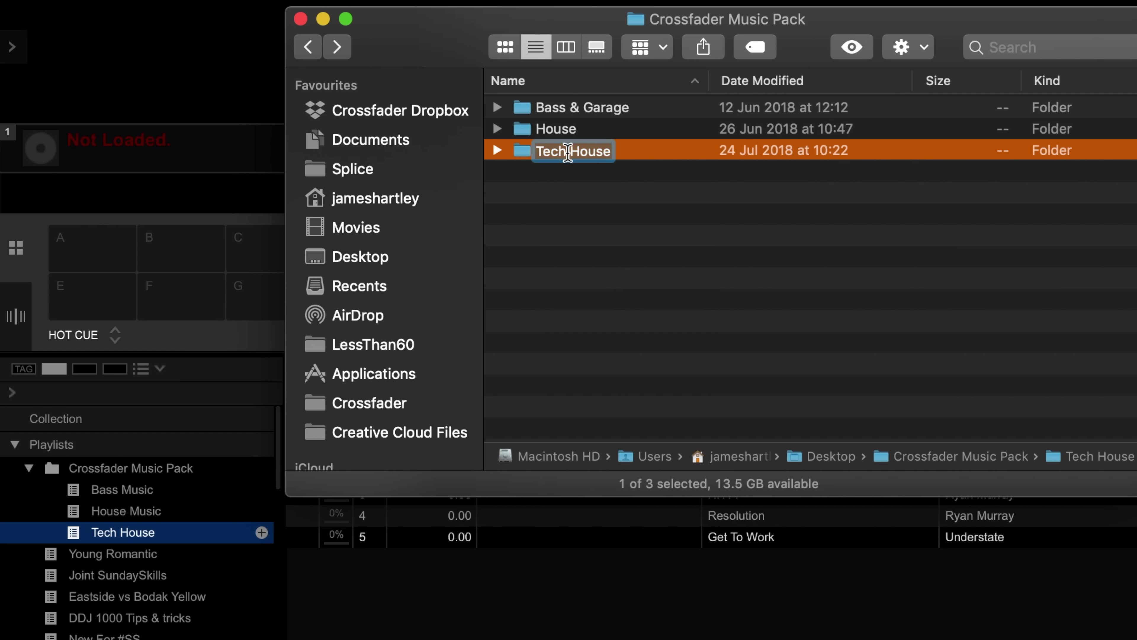
pyautogui.press('Right')
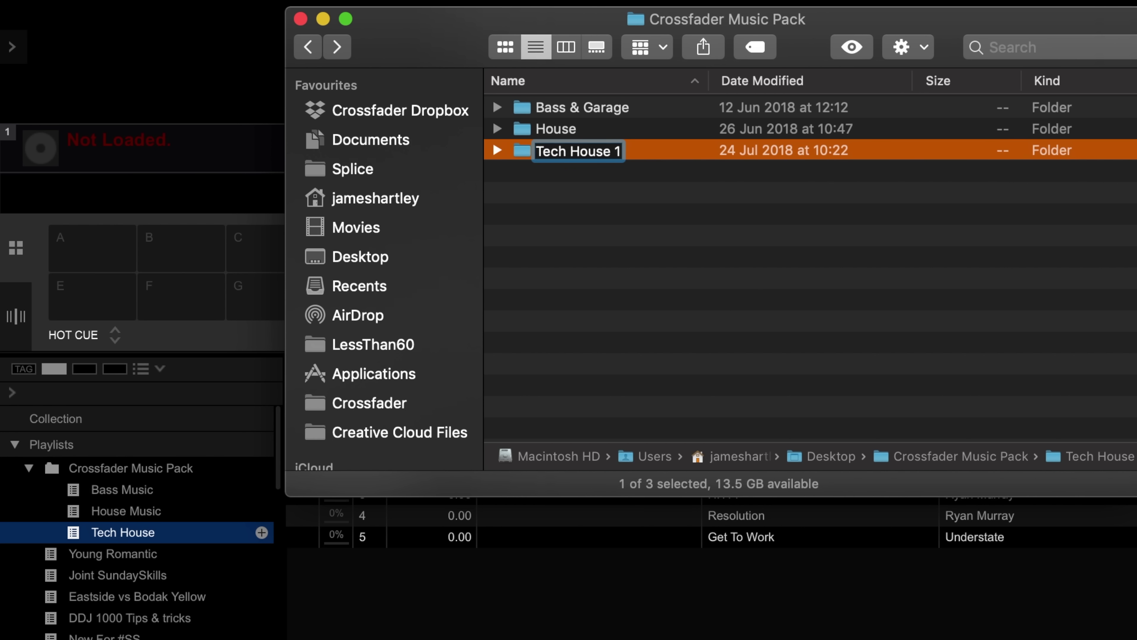
pyautogui.press('Return')
# - Back in rekordbox, select all five Tech House playlist tracks
pyautogui.click(641, 582)
pyautogui.click(573, 451)
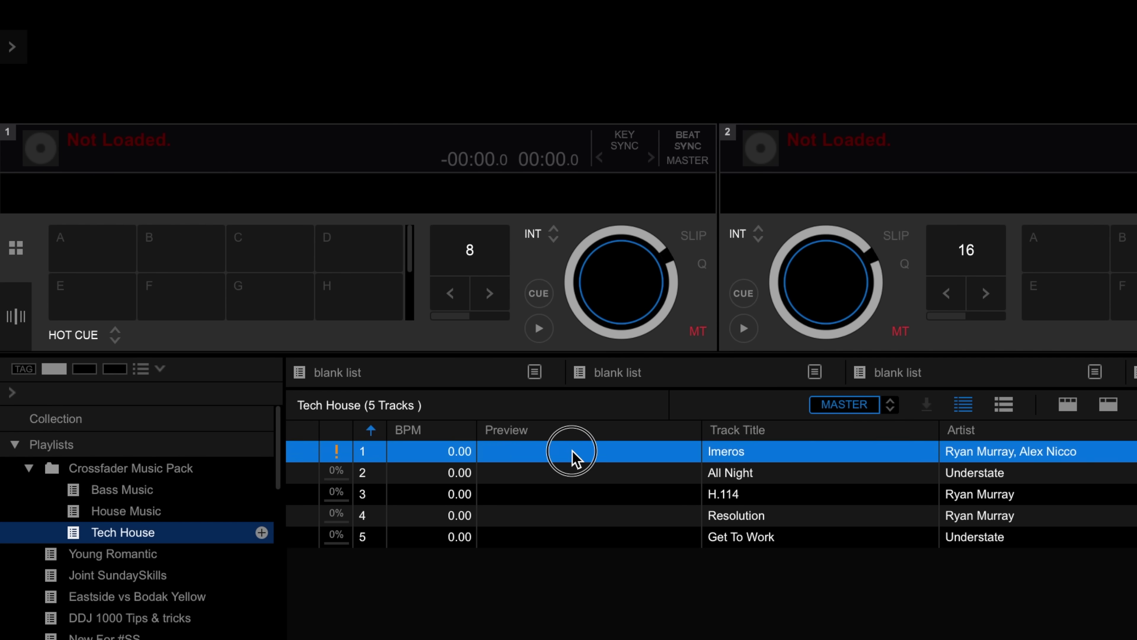
pyautogui.press('Down')
pyautogui.press('Down')
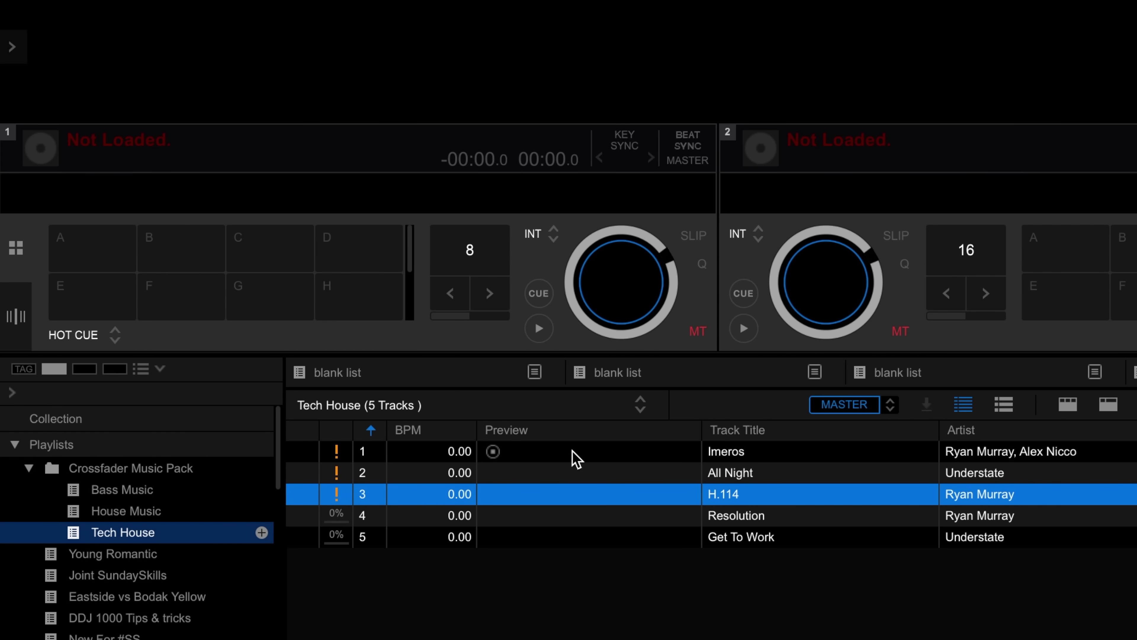
pyautogui.press('Down')
pyautogui.press('Down')
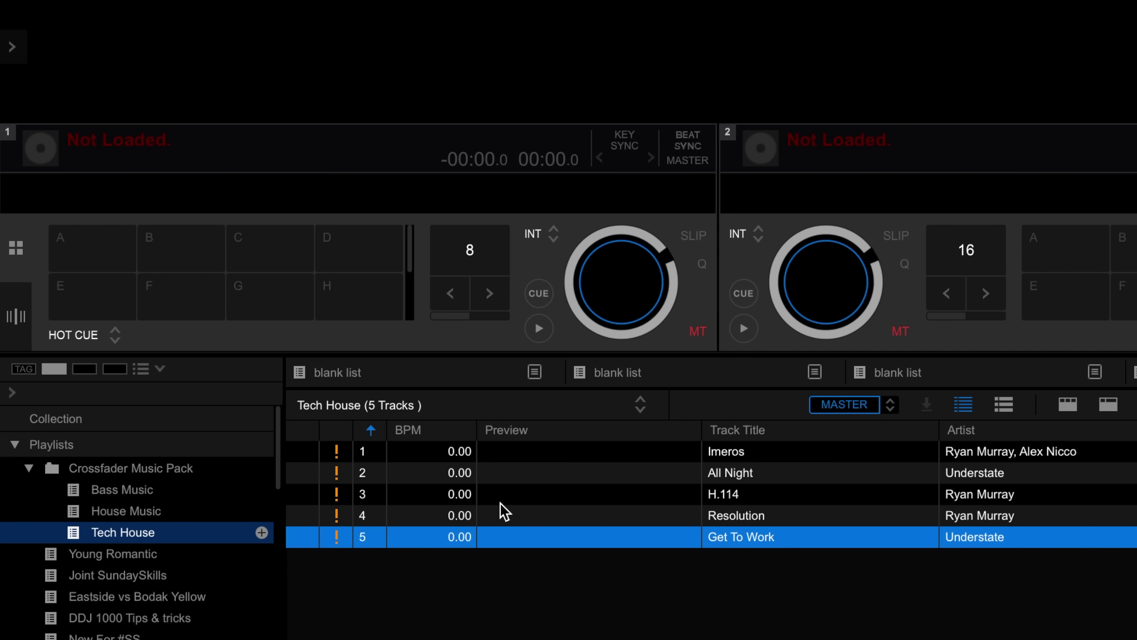
pyautogui.click(731, 452)
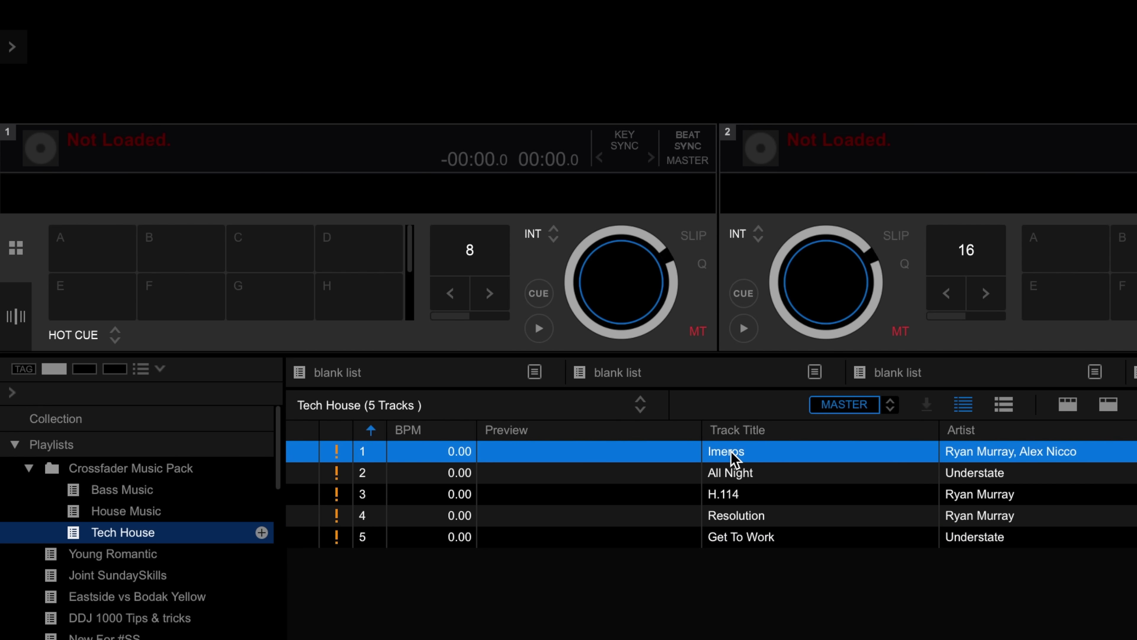
pyautogui.keyDown('shift'); pyautogui.click(734, 469); pyautogui.keyUp('shift')
pyautogui.hotkey('ctrl', 'a')
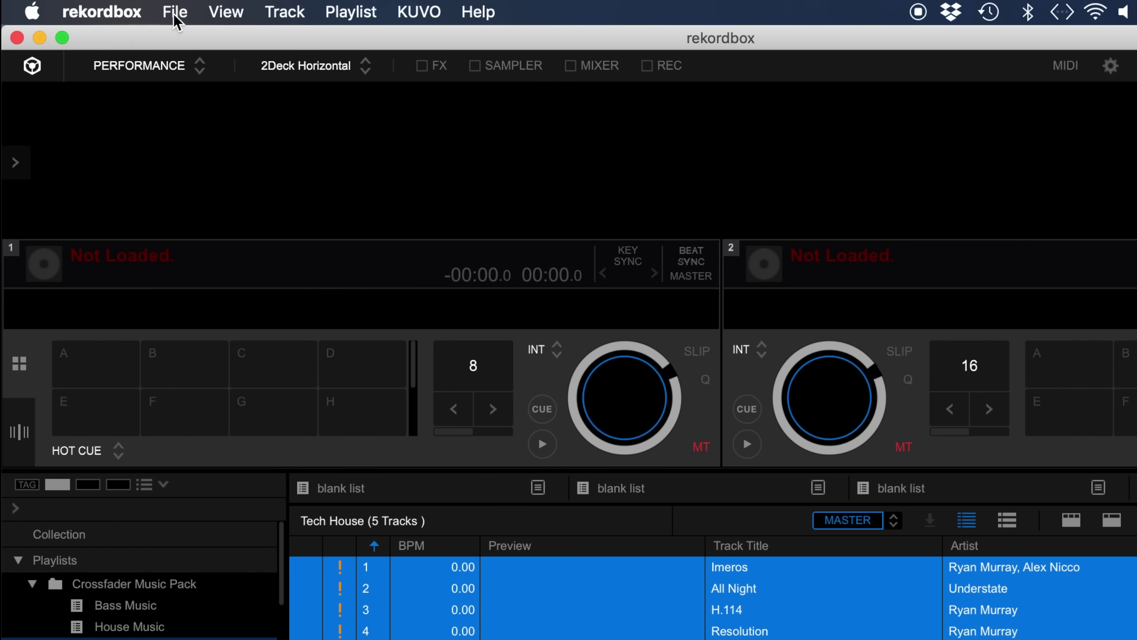
# - Display all missing files from the File menu and start relocating them
pyautogui.click(175, 13)
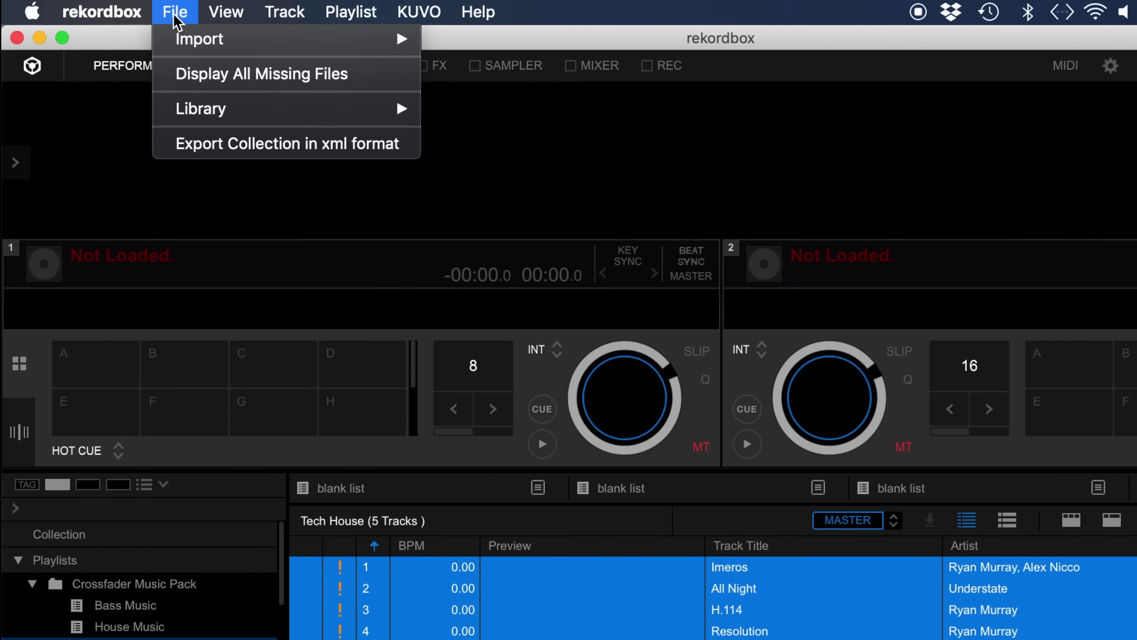
pyautogui.click(190, 74)
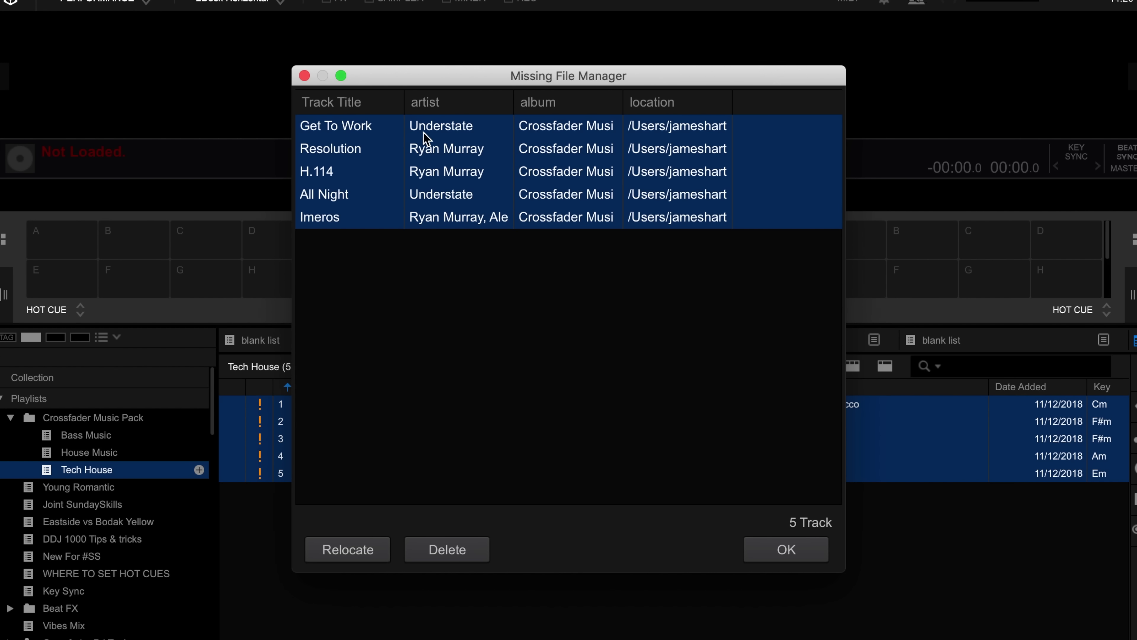
pyautogui.click(374, 551)
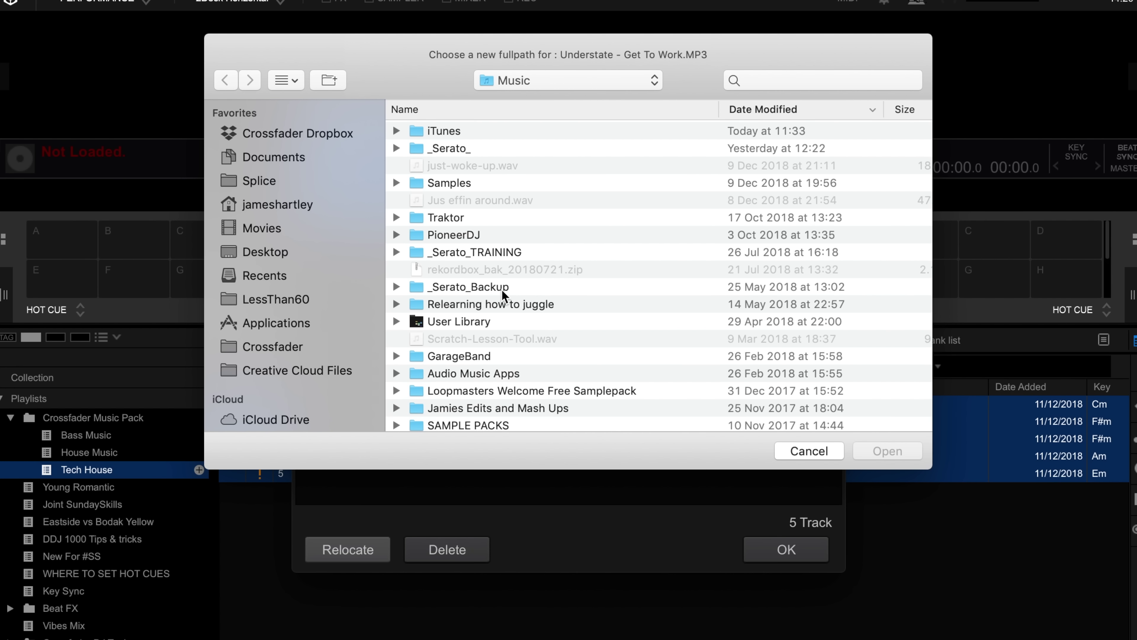
# - Relink the missing tracks to files in Desktop > Crossfader Music Pack > Tech House 1
pyautogui.click(262, 254)
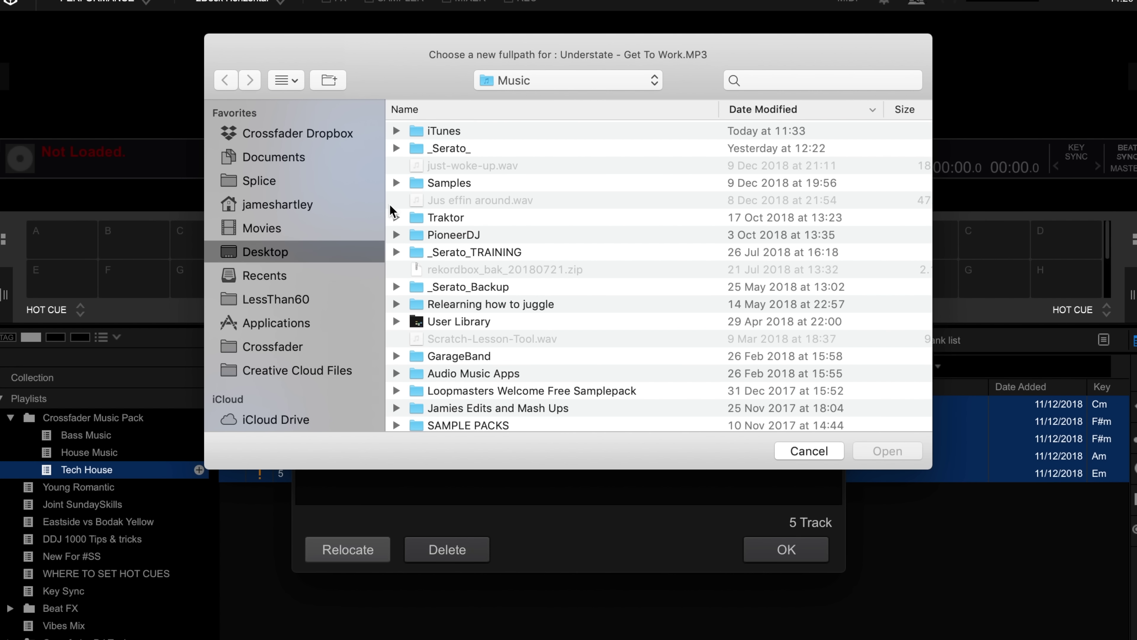
pyautogui.click(459, 134)
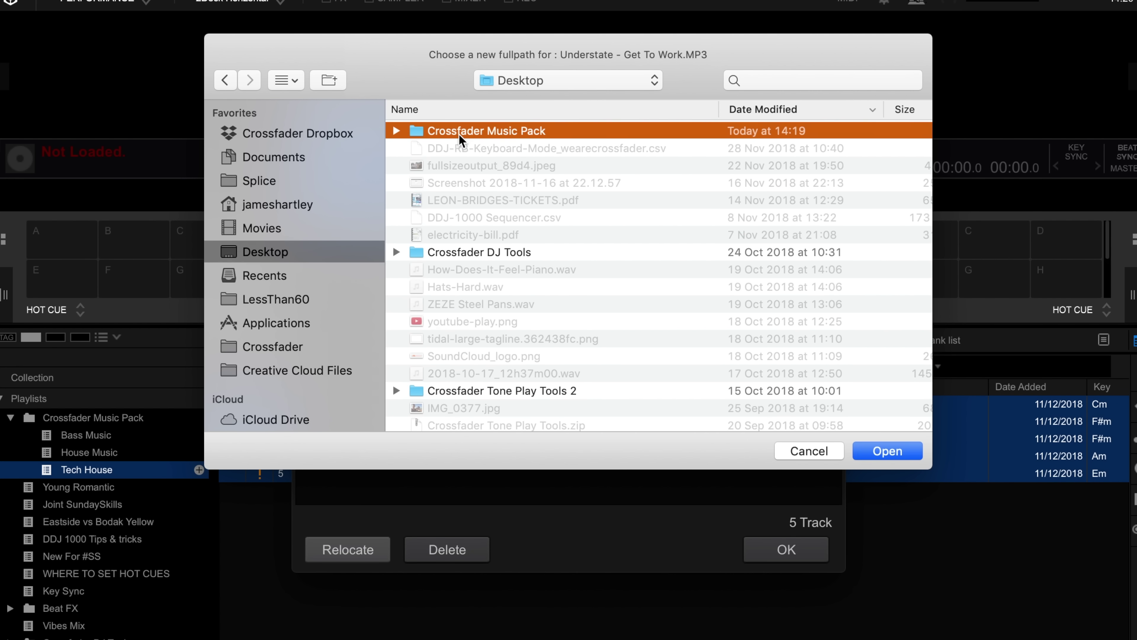
pyautogui.doubleClick(457, 132)
pyautogui.click(446, 135)
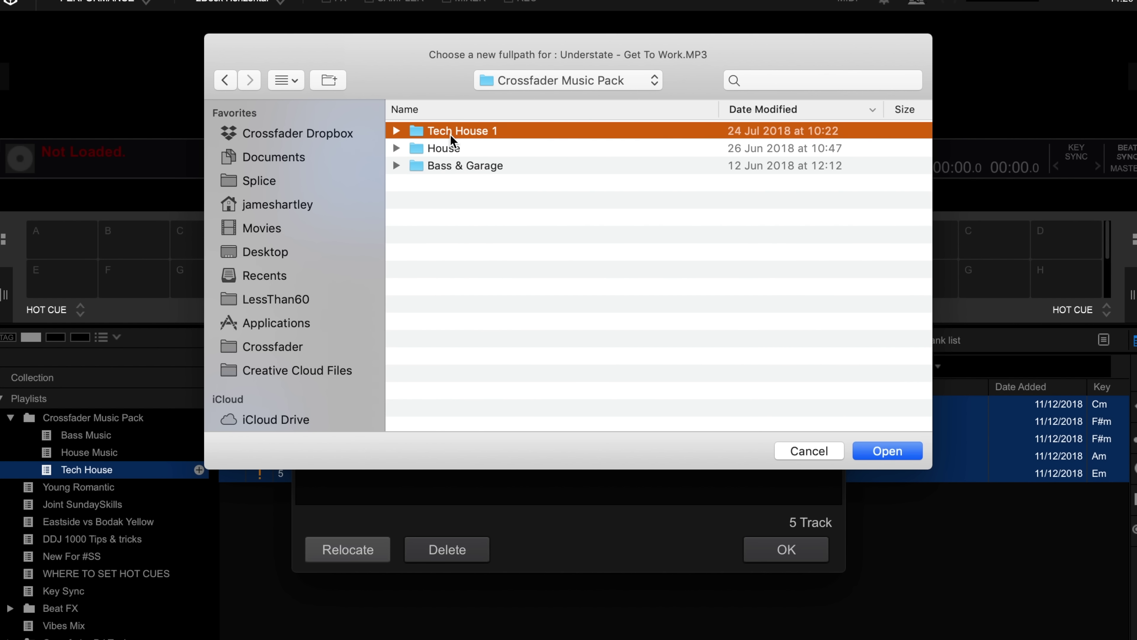
pyautogui.click(905, 456)
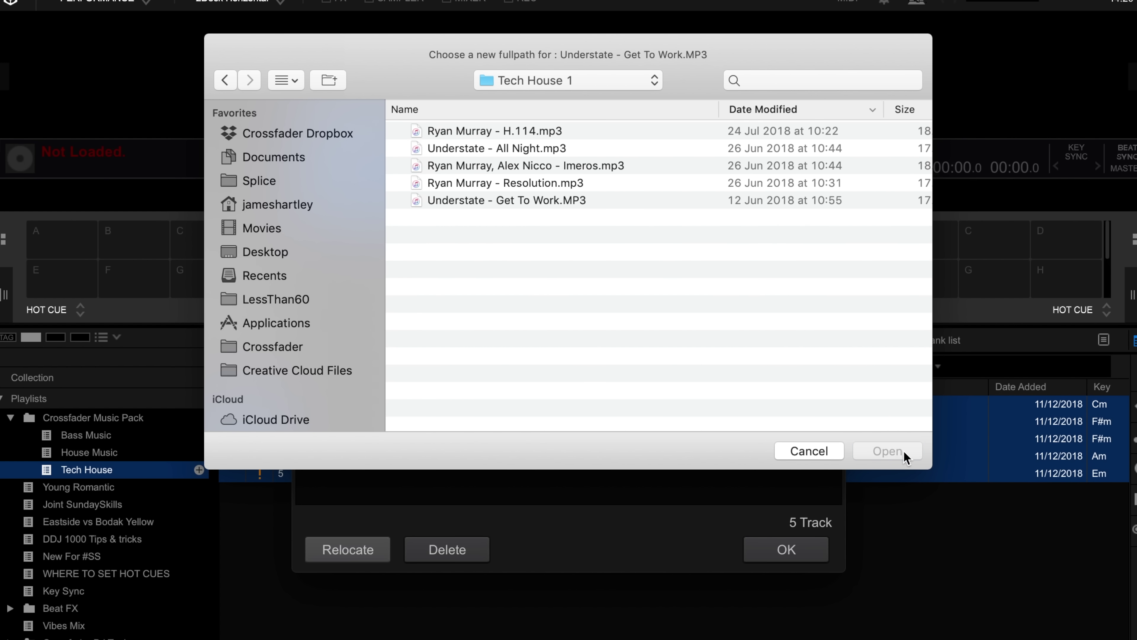
pyautogui.click(490, 201)
pyautogui.press('Up')
pyautogui.press('Up')
pyautogui.press('Up')
pyautogui.press('Up')
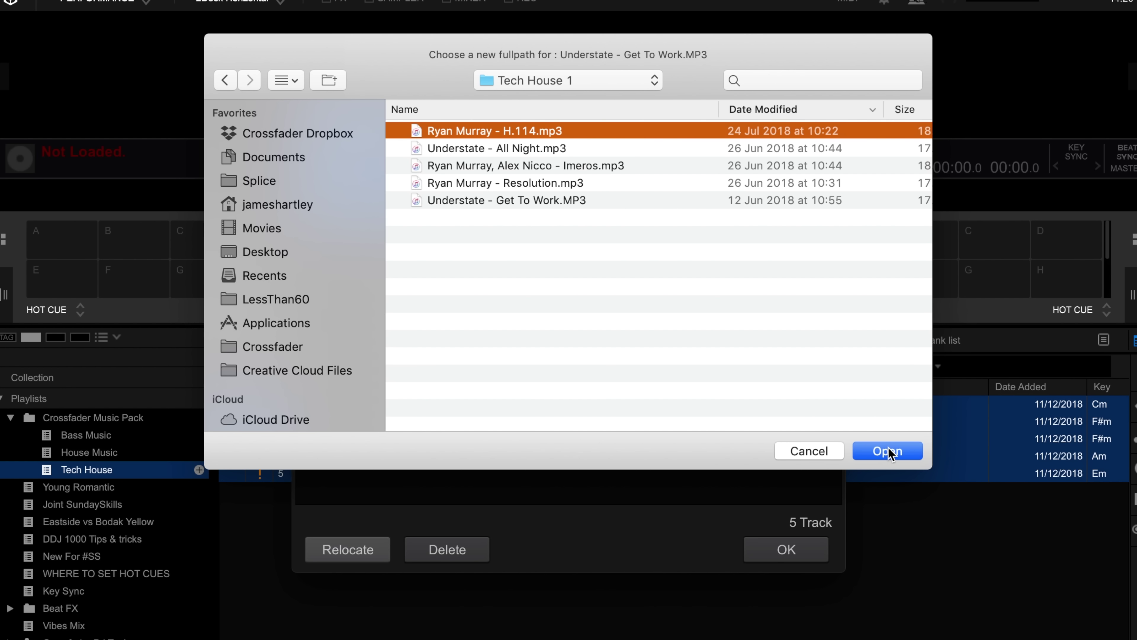
pyautogui.press('Return')
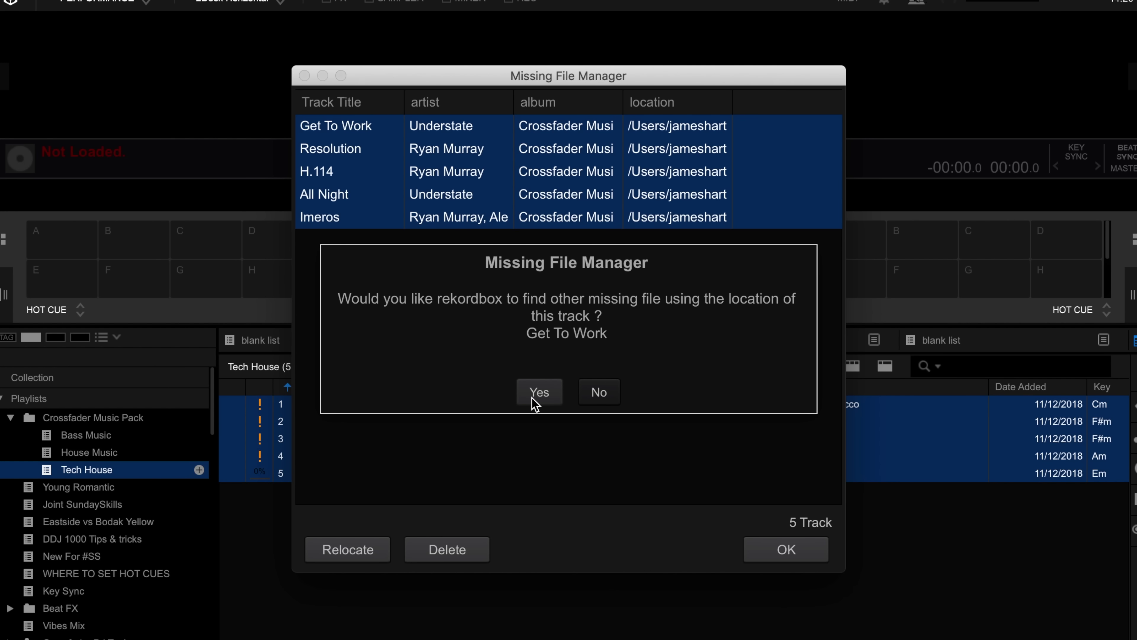
pyautogui.click(532, 397)
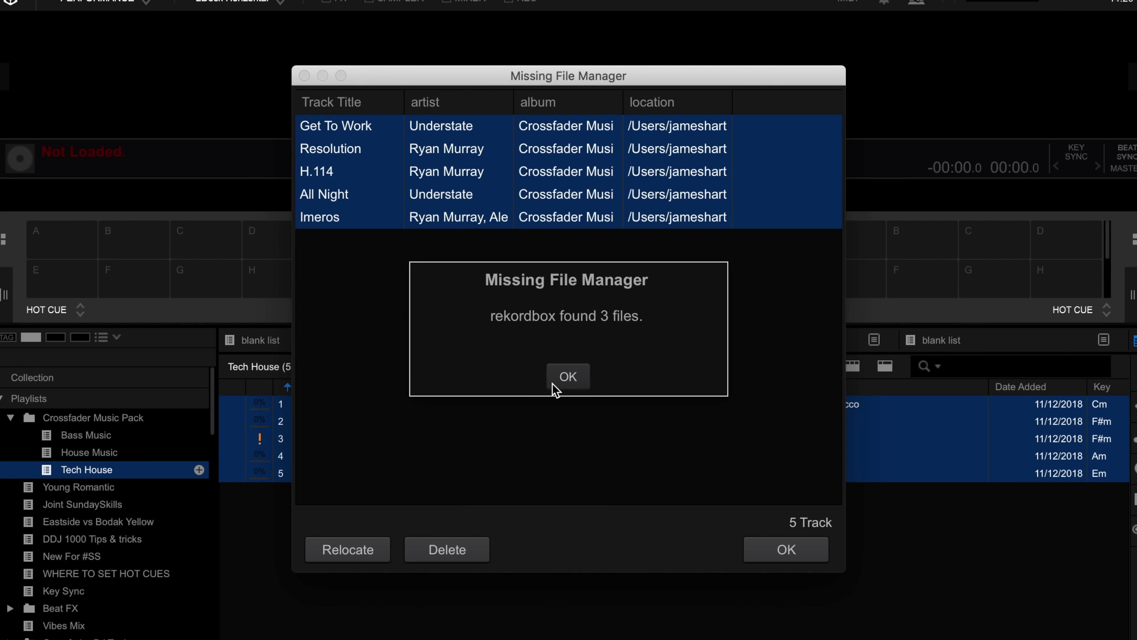
pyautogui.click(555, 385)
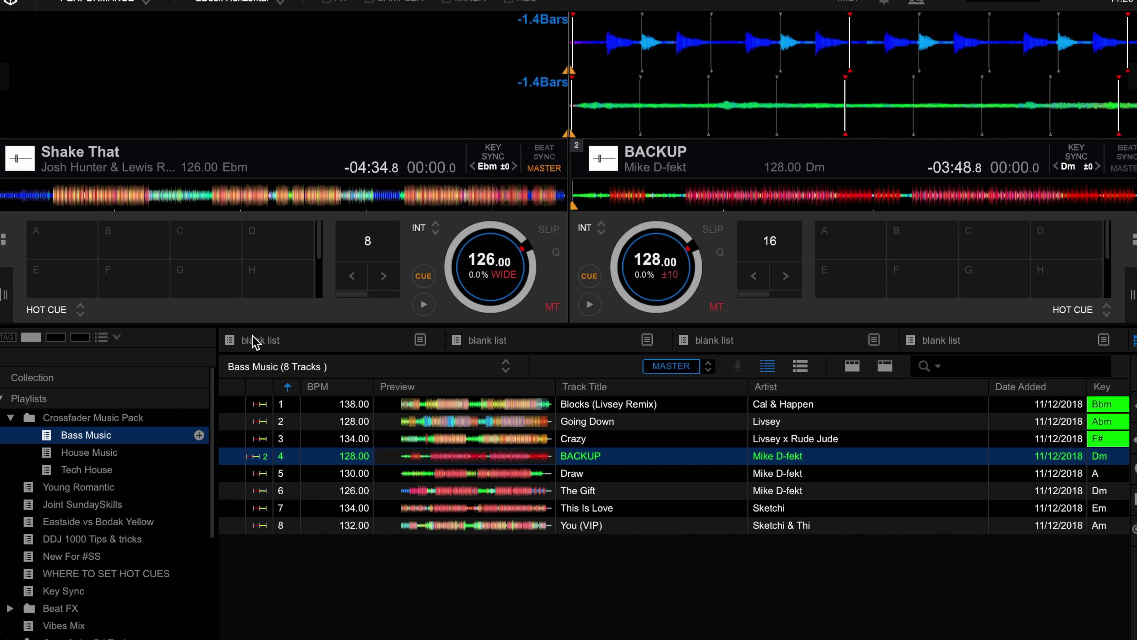
# - Load Bass Music into playlist palette slot 1 and House Music into slot 2
pyautogui.click(102, 337)
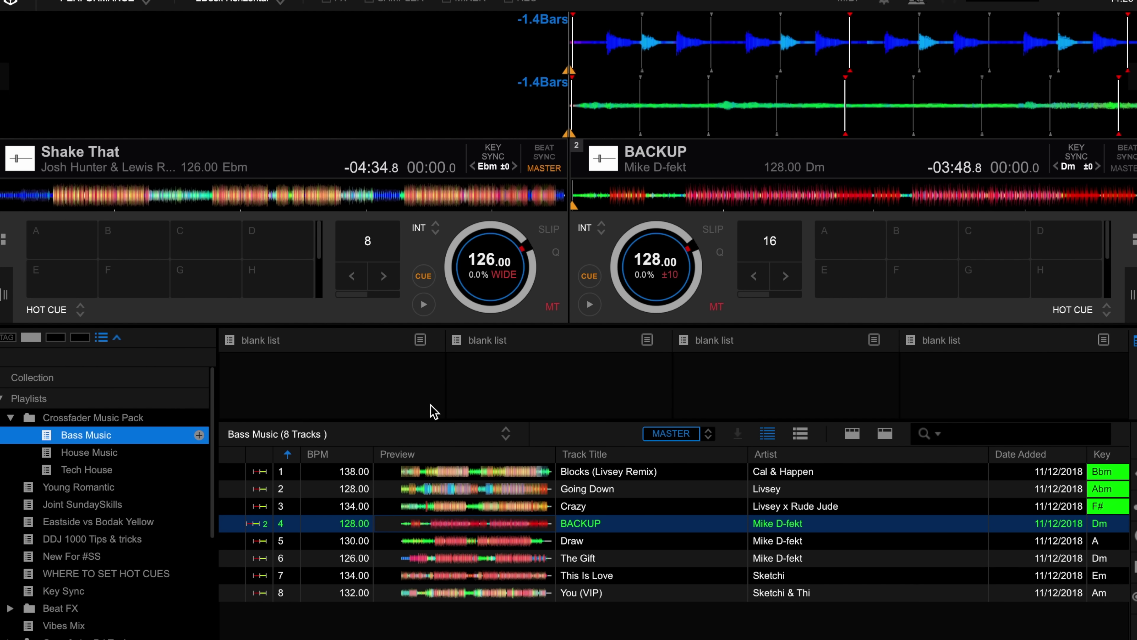
pyautogui.moveTo(58, 435); pyautogui.dragTo(269, 361)
pyautogui.moveTo(54, 455); pyautogui.dragTo(573, 342)
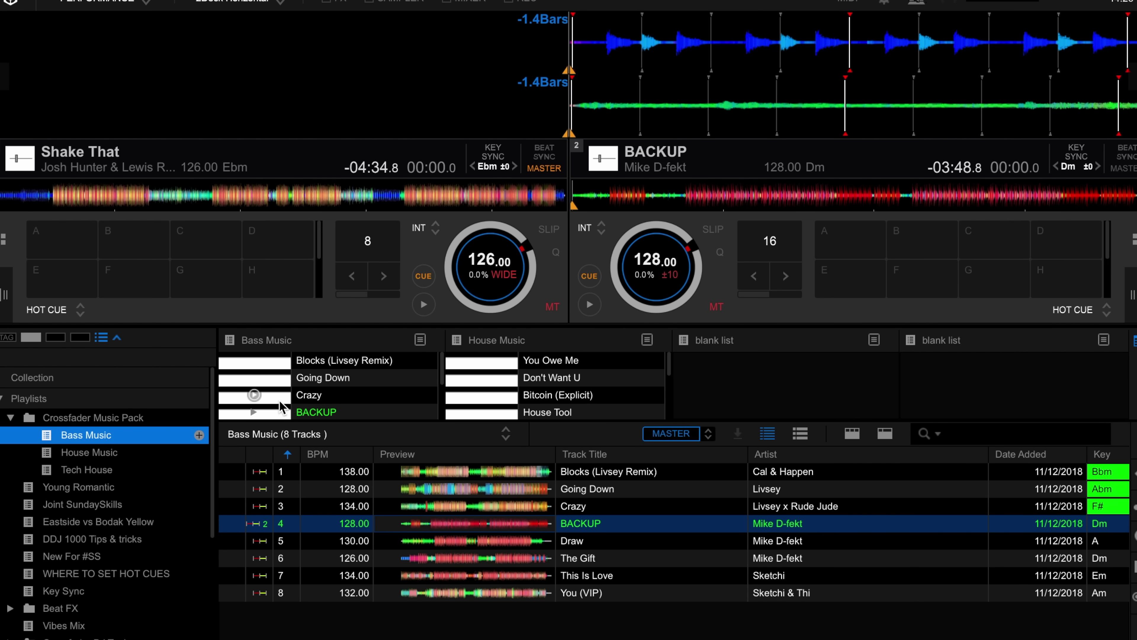
# - Show the House Music tracks and select The Gift in the Bass Music palette list
pyautogui.click(270, 340)
pyautogui.click(550, 341)
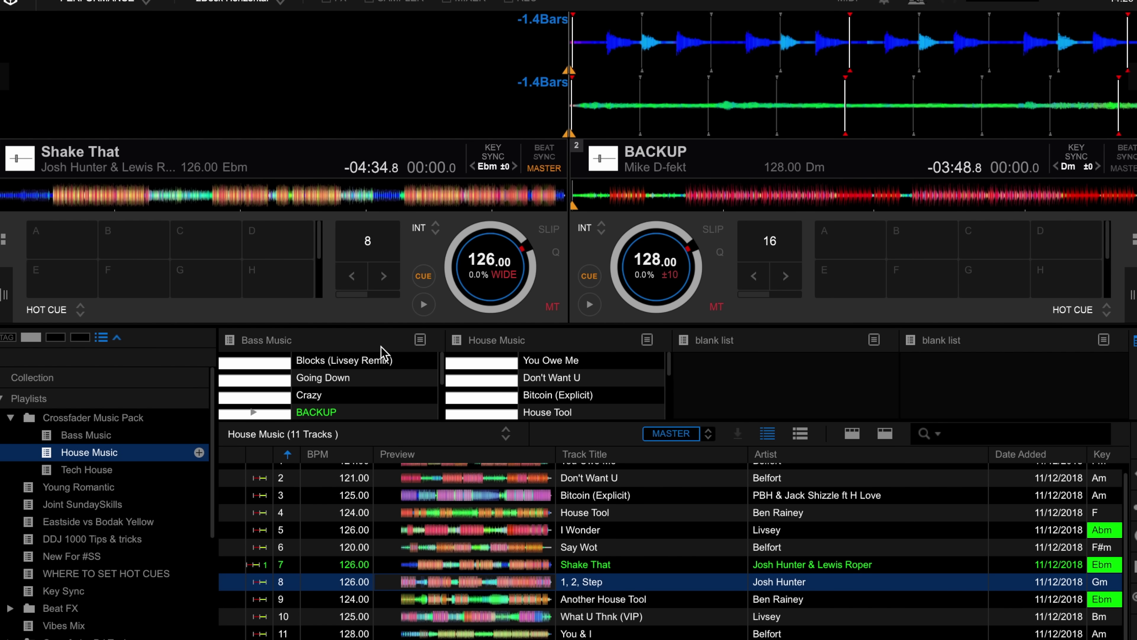
pyautogui.scroll(-2, 318, 378)
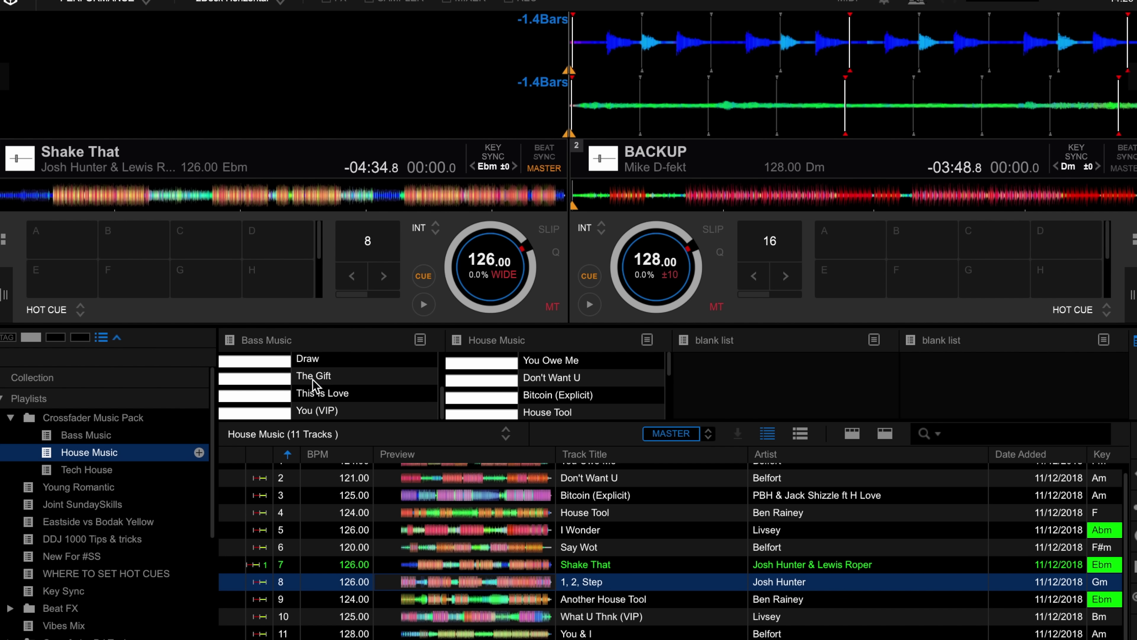
pyautogui.click(313, 379)
# - Toggle between empty palette banks and the Bass/House Music bank, then collapse the palette
pyautogui.click(82, 338)
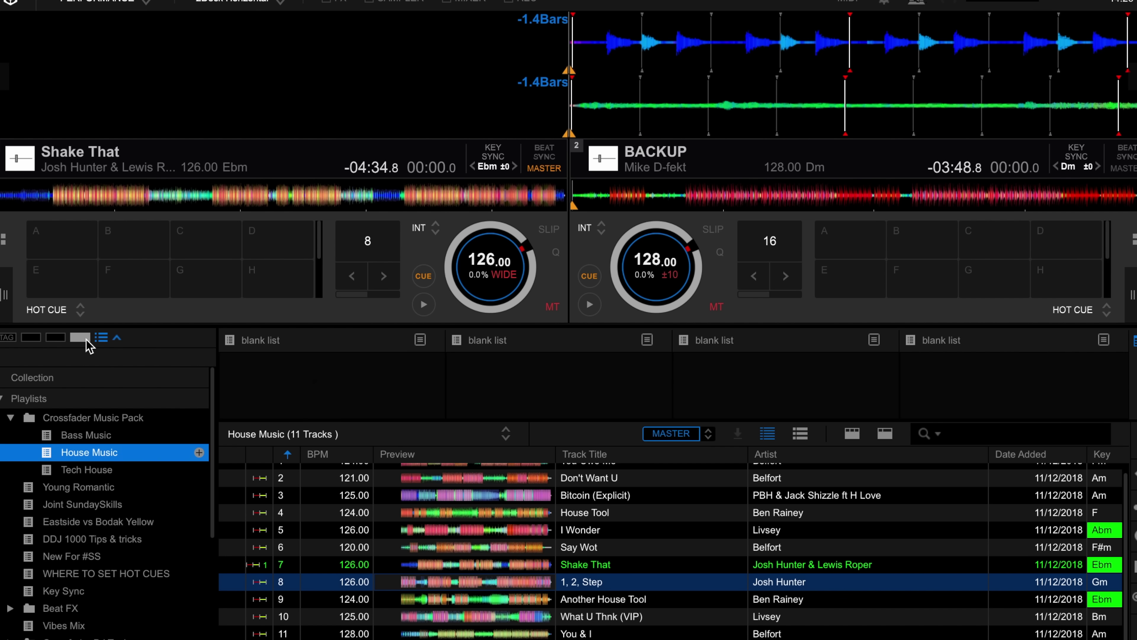
pyautogui.click(30, 336)
pyautogui.click(55, 337)
pyautogui.click(30, 337)
pyautogui.click(117, 336)
pyautogui.click(965, 367)
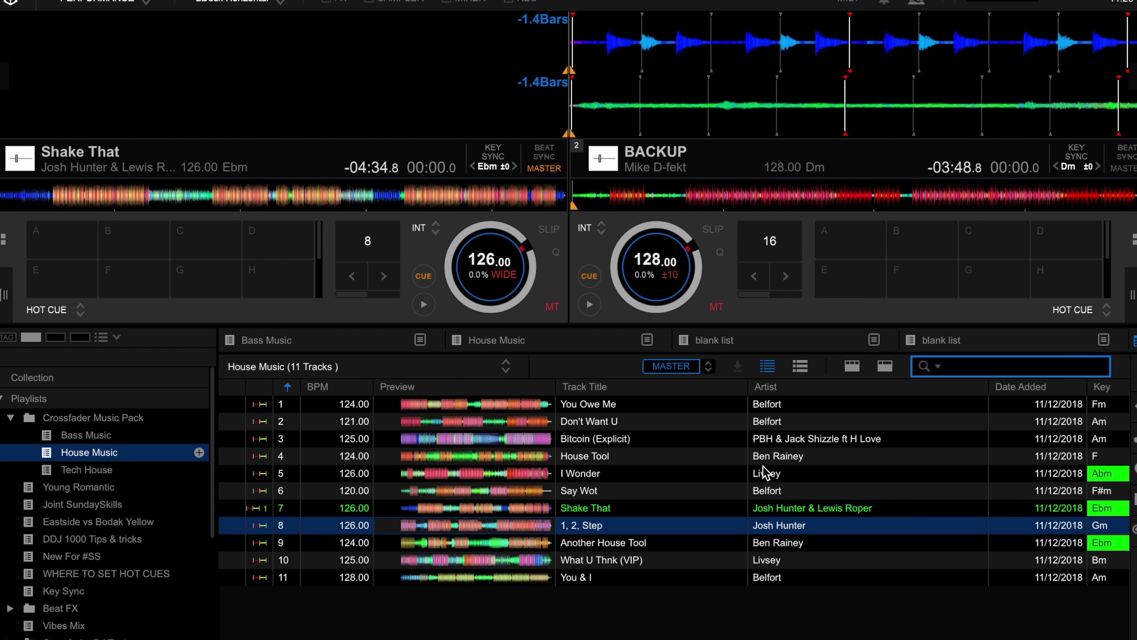
# - Clear the 'yo' search and show the whole Collection
pyautogui.write('yo')
pyautogui.press('BackSpace')
pyautogui.press('BackSpace')
pyautogui.press('BackSpace')
pyautogui.press('BackSpace')
pyautogui.press('BackSpace')
pyautogui.press('BackSpace')
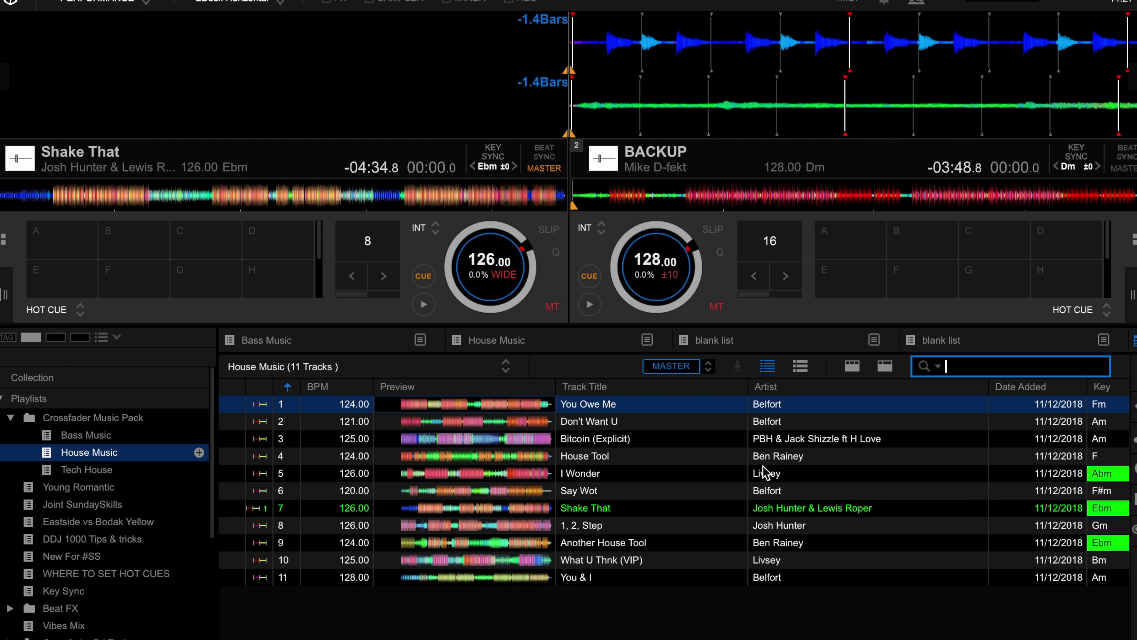
pyautogui.click(67, 379)
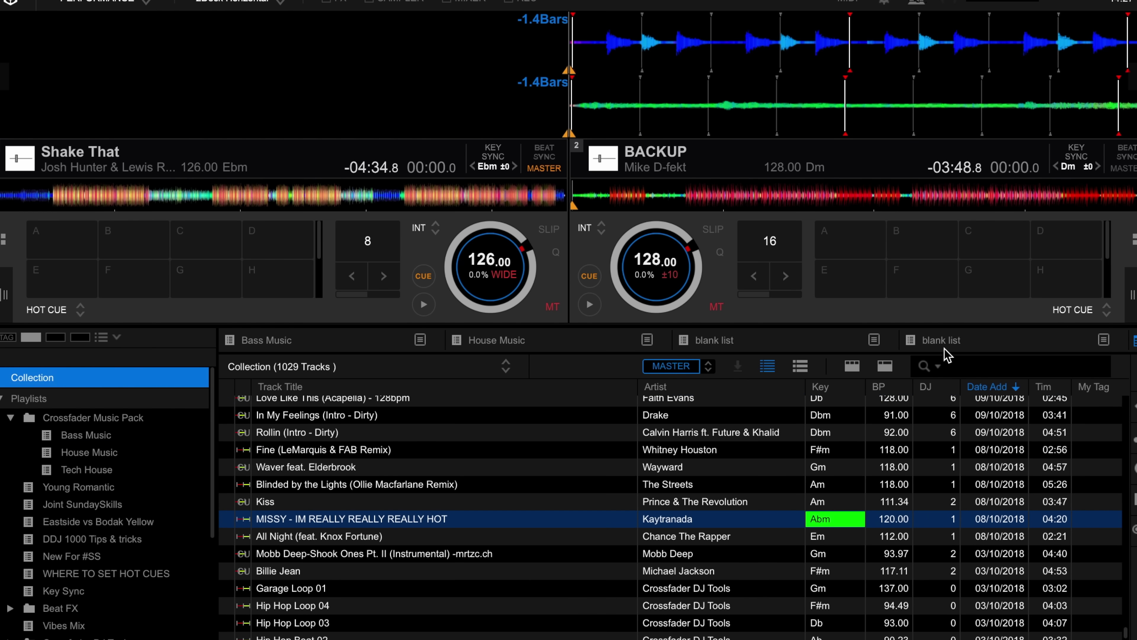
# - Search the Collection for 'you owe me', clear it, then toggle the detailed artwork view and list view
pyautogui.click(963, 366)
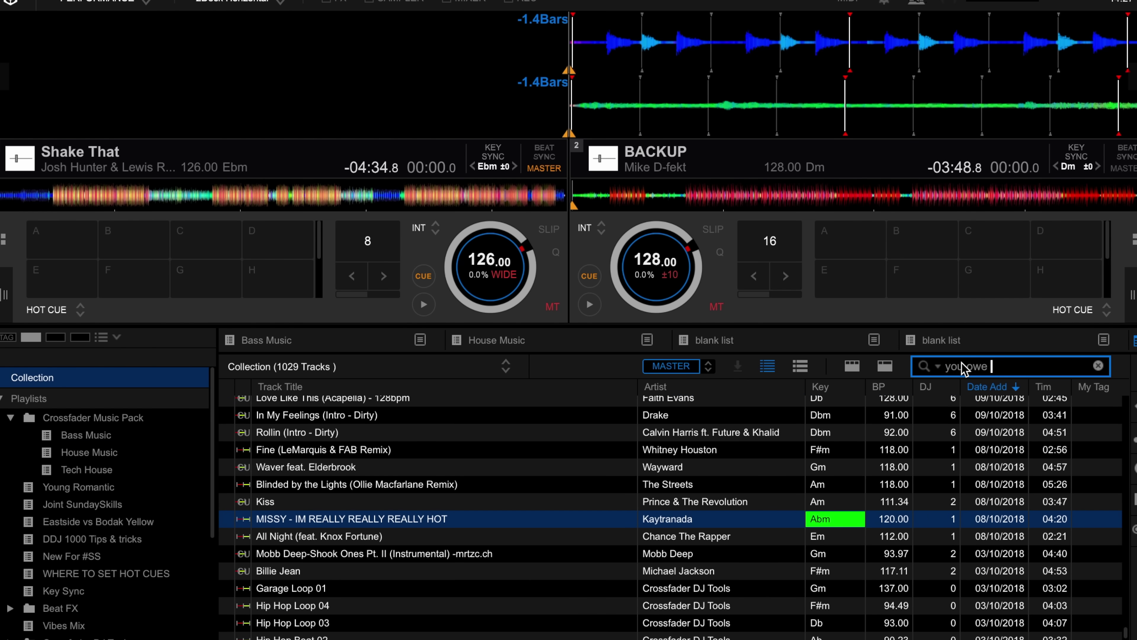
pyautogui.write('you owe me')
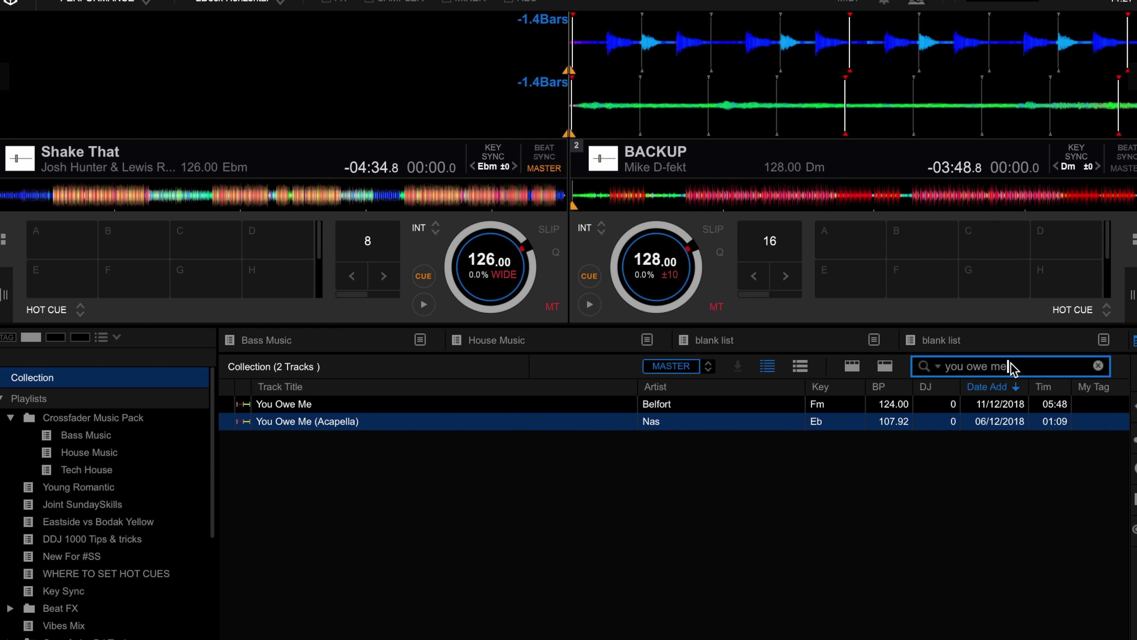
pyautogui.moveTo(1013, 366); pyautogui.dragTo(932, 368)
pyautogui.press('BackSpace')
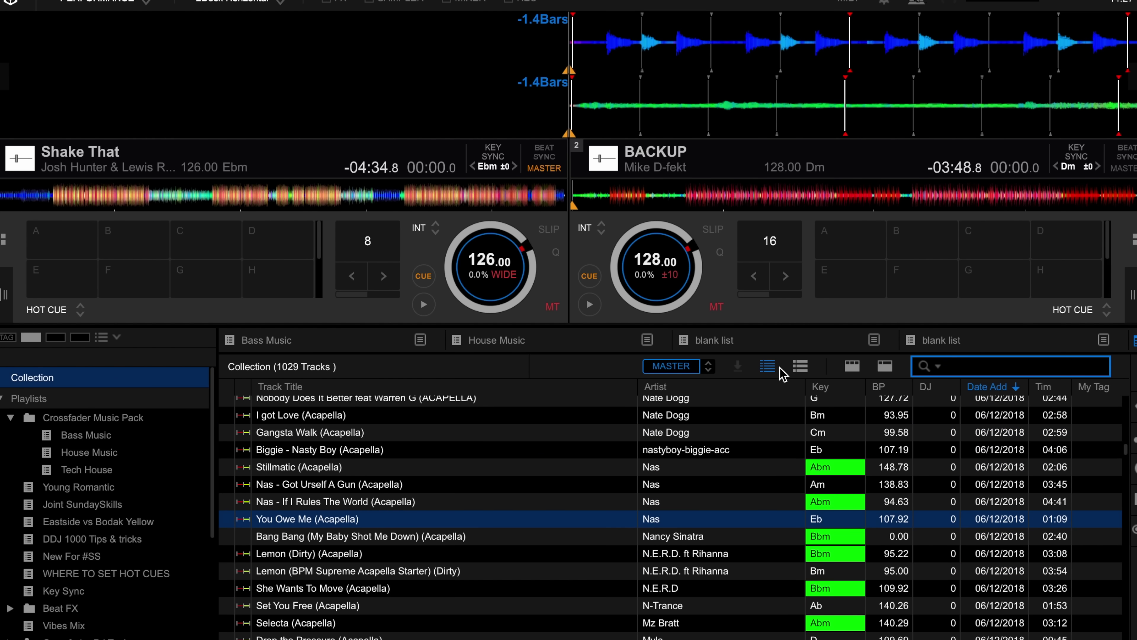
pyautogui.click(800, 366)
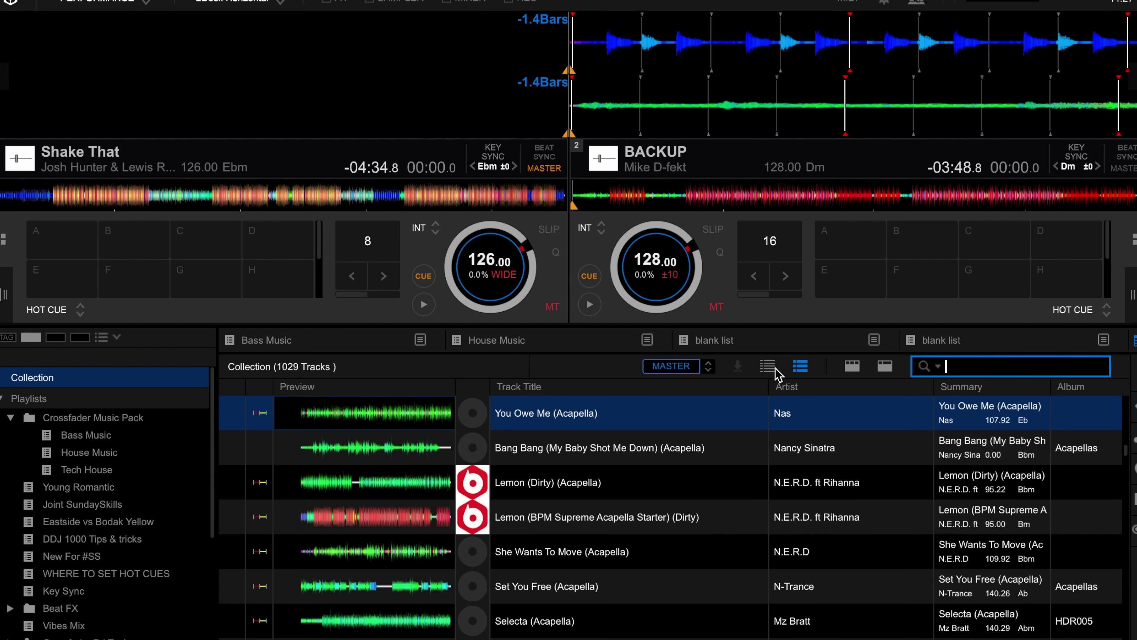
pyautogui.click(773, 369)
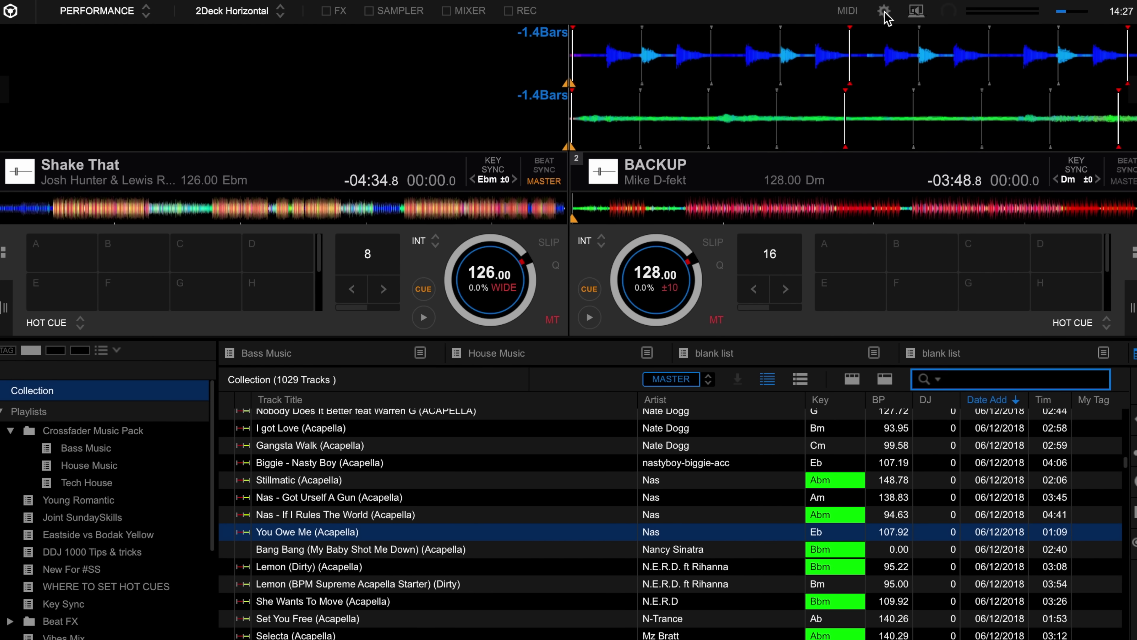
# - In Preferences, enlarge the browser font, make it bold, and match the line spacing to it
pyautogui.click(885, 4)
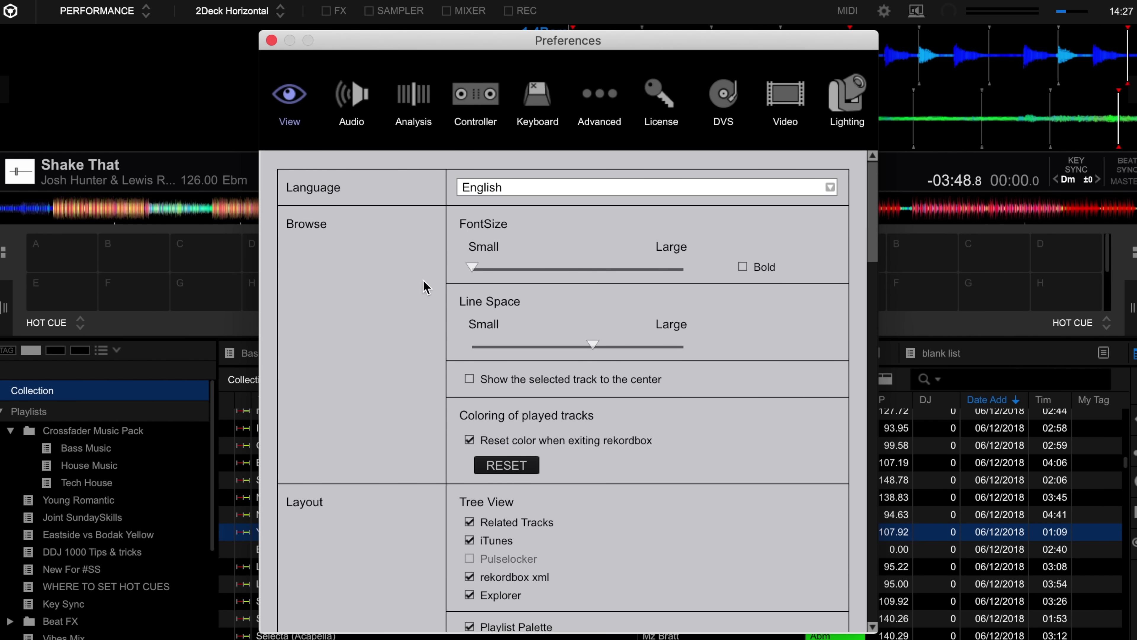
pyautogui.moveTo(474, 268); pyautogui.dragTo(562, 266)
pyautogui.click(743, 268)
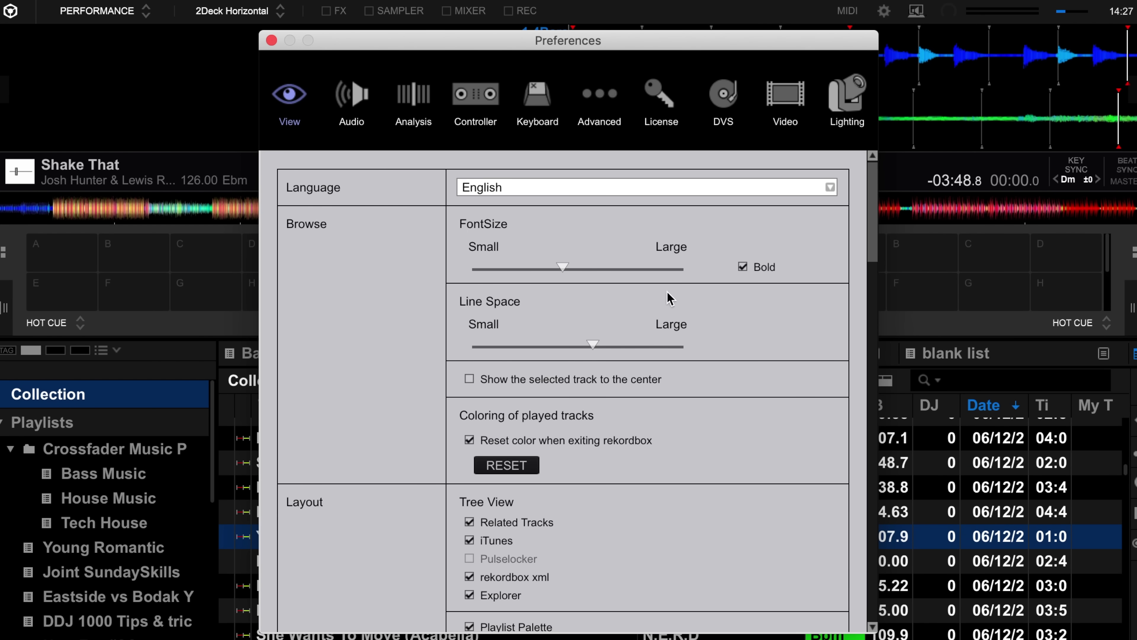
pyautogui.moveTo(591, 346); pyautogui.dragTo(558, 341)
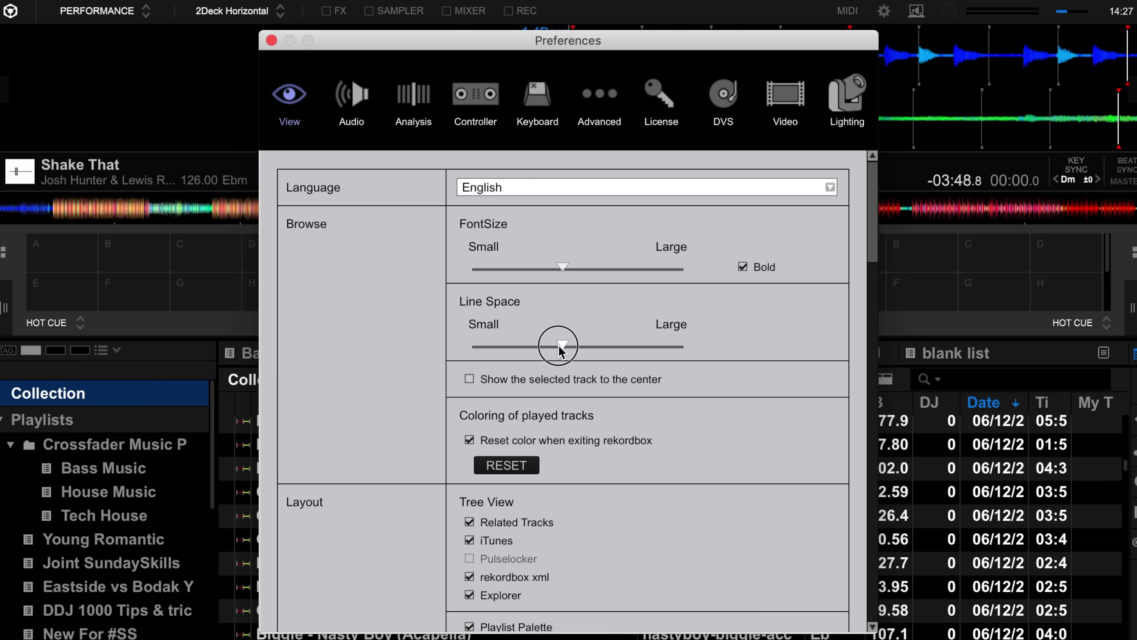
pyautogui.moveTo(406, 47); pyautogui.dragTo(698, 45)
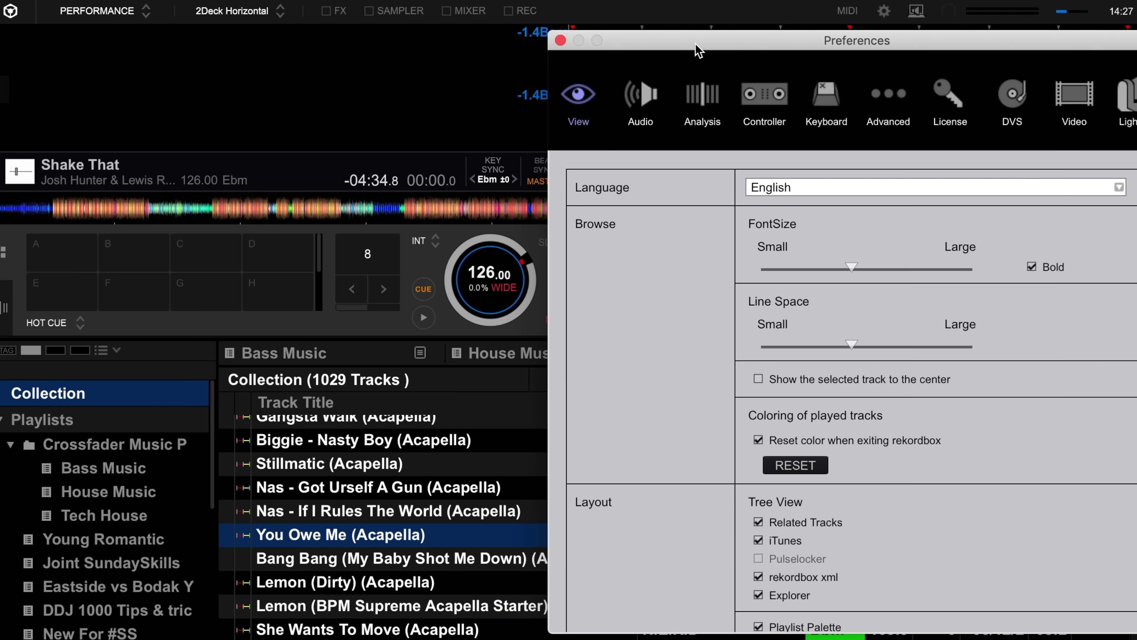
pyautogui.press('super+w')
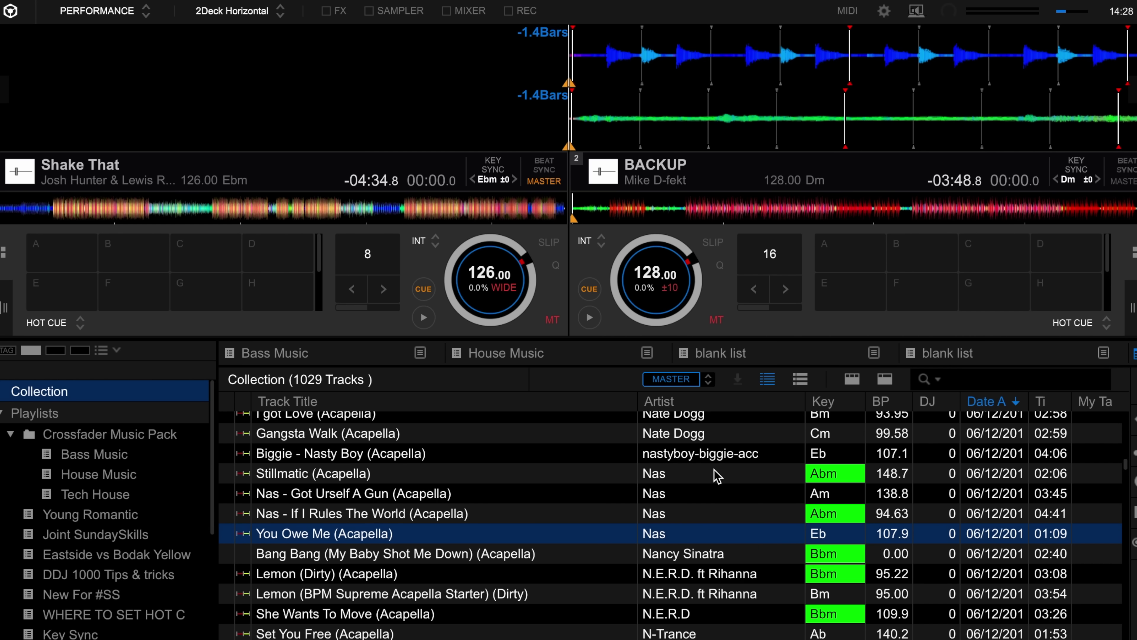
# - Show the Genre/Artist/Album browser, try the artists Adison, Ador, Afrika Bambaata and Afrojack & Steve Aoki, then reset to All
pyautogui.click(852, 379)
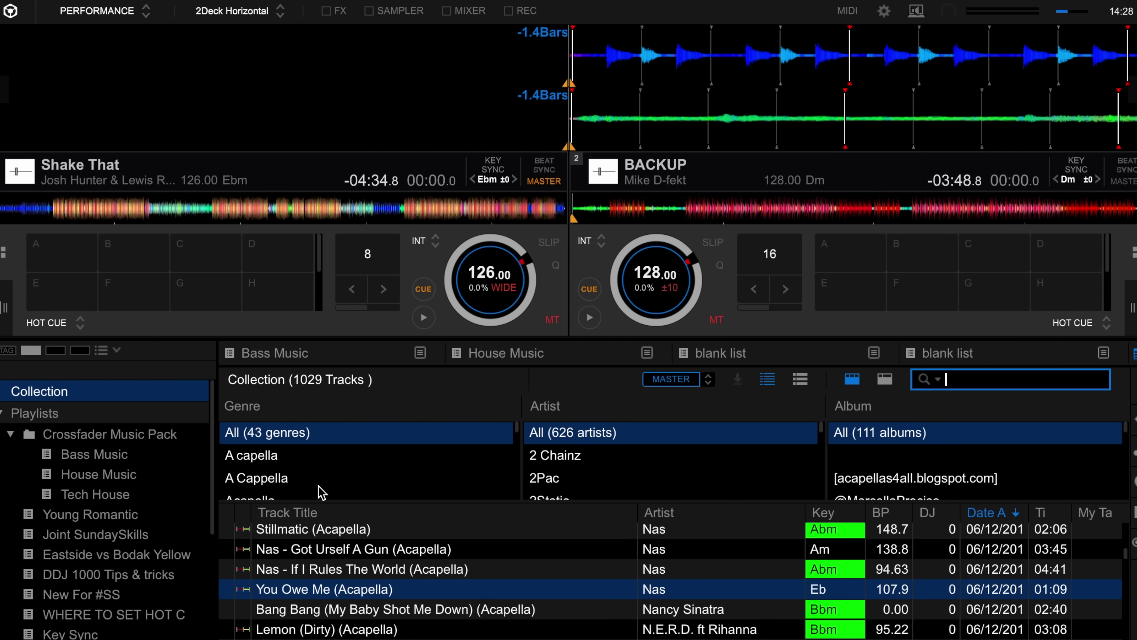
pyautogui.scroll(-4, 581, 470)
pyautogui.click(564, 464)
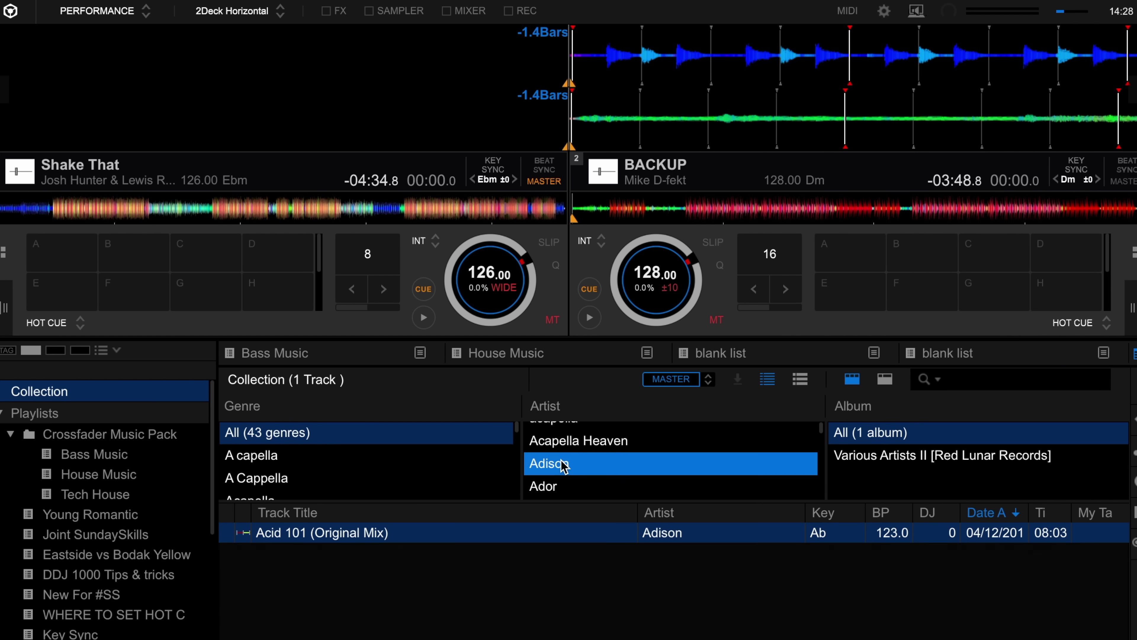
pyautogui.click(560, 485)
pyautogui.scroll(-1, 561, 479)
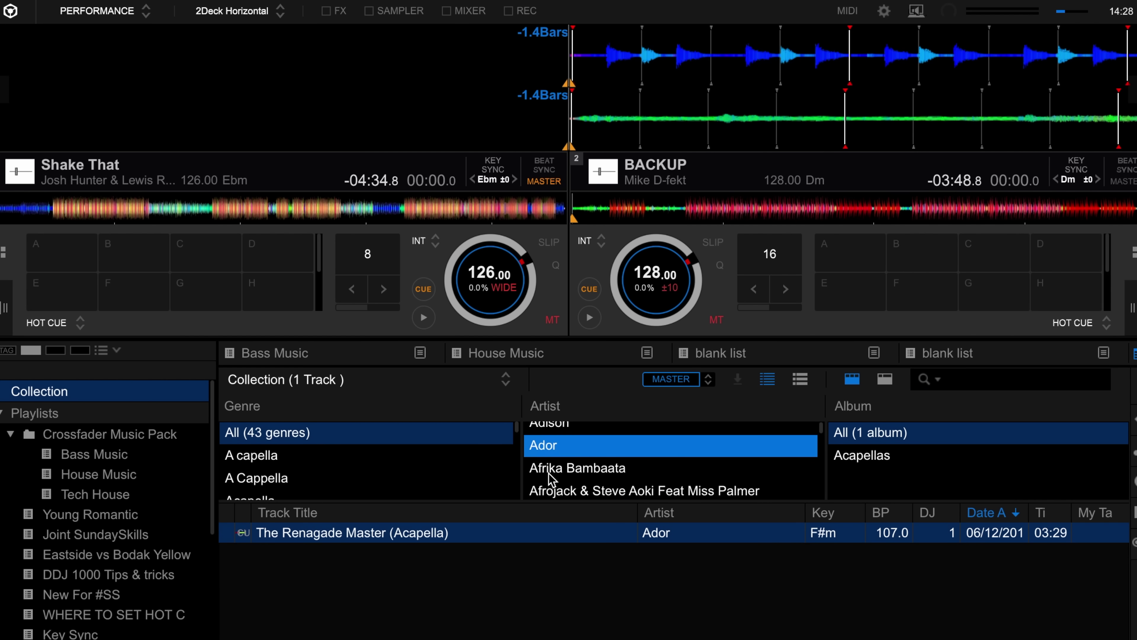
pyautogui.click(561, 473)
pyautogui.click(578, 491)
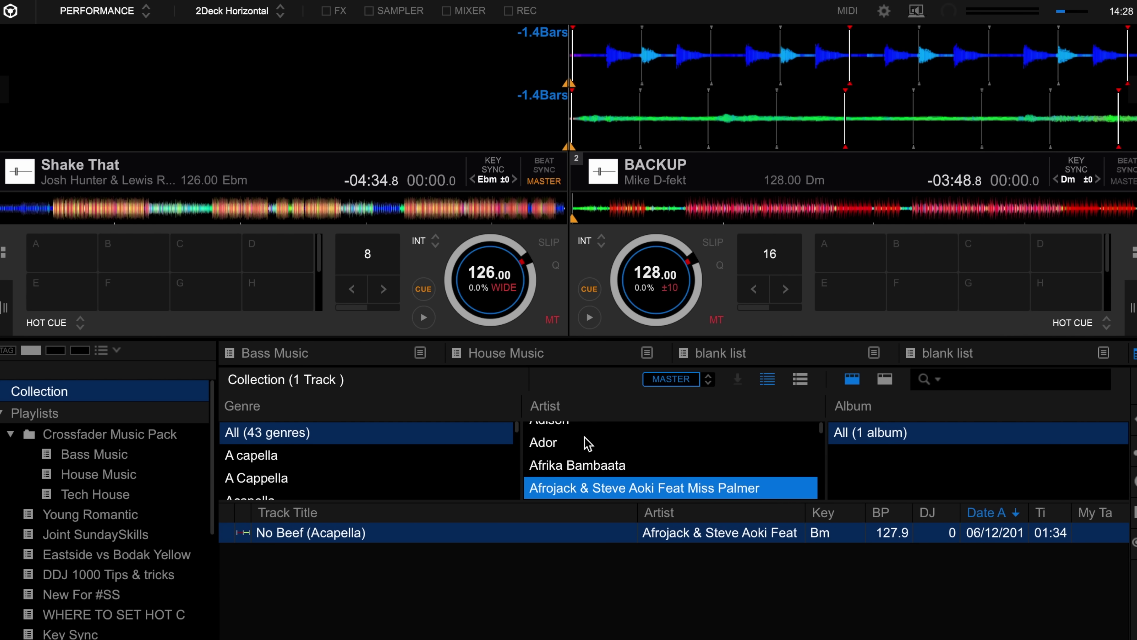
pyautogui.scroll(5, 573, 435)
pyautogui.click(572, 434)
pyautogui.scroll(-5, 941, 483)
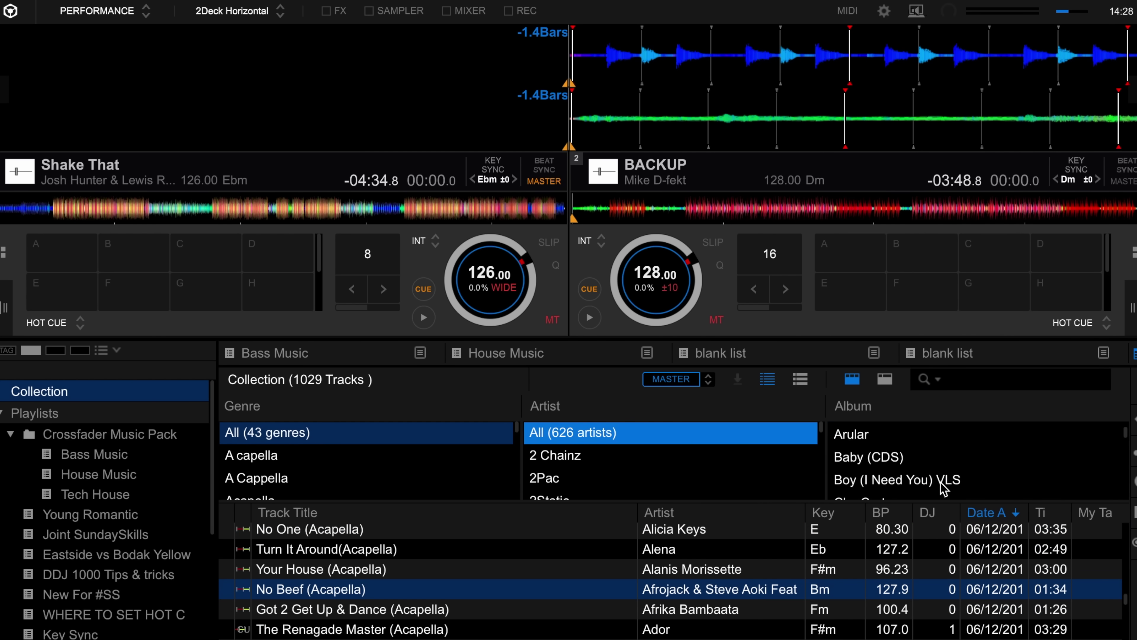
pyautogui.scroll(5, 943, 489)
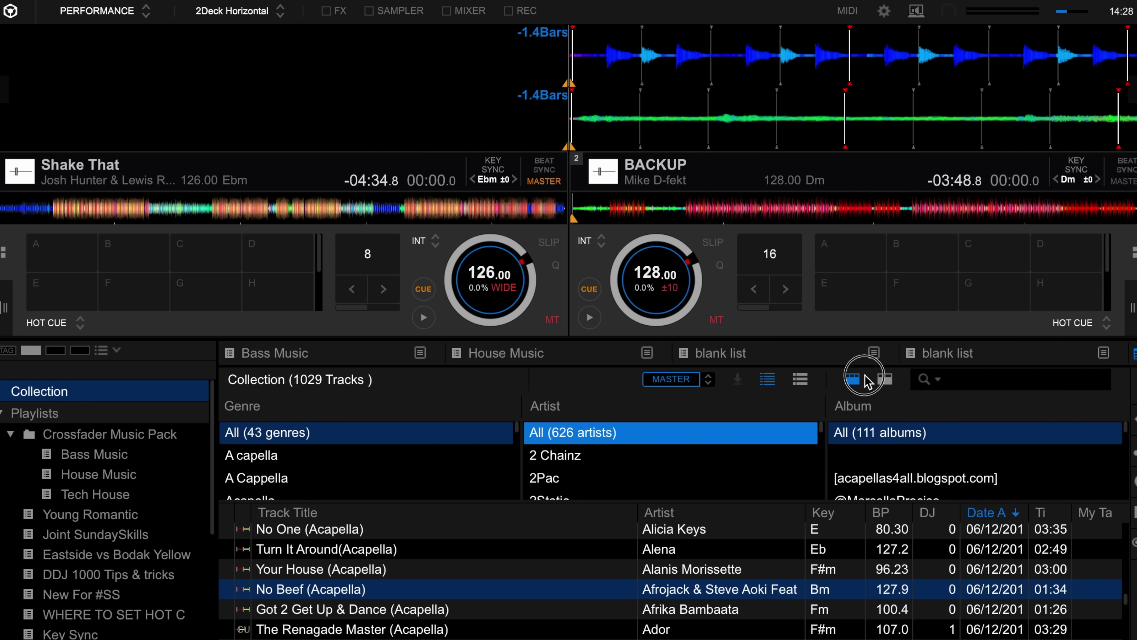
# - Filter the Collection to the master deck's 126 BPM and Ebm key, and select Congratulations, Changes and Shake That
pyautogui.click(881, 381)
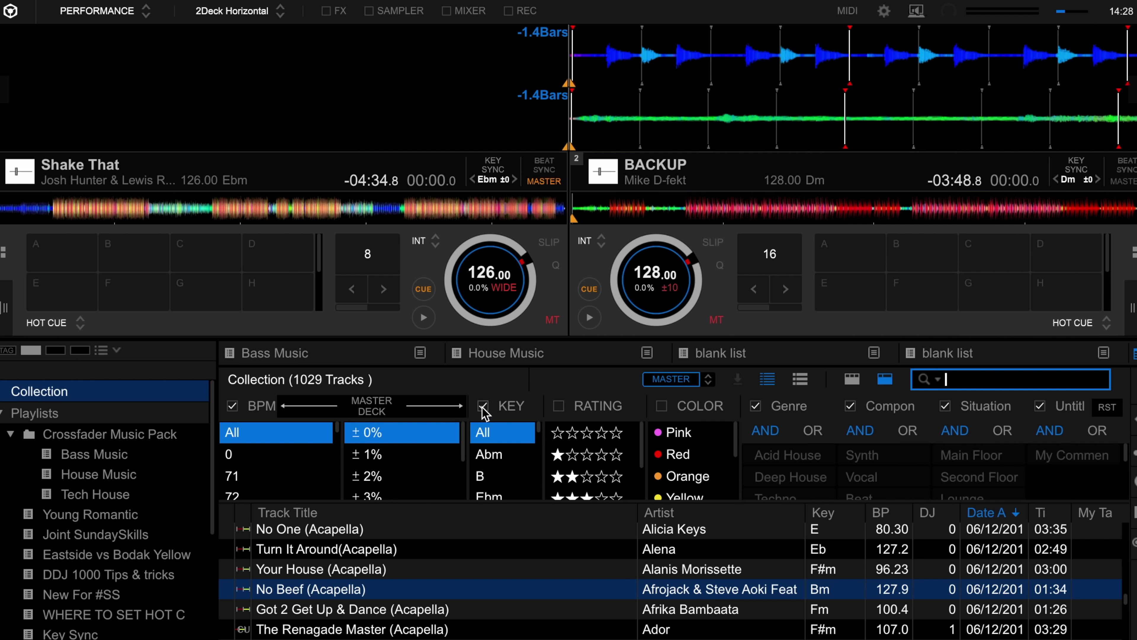
pyautogui.click(405, 411)
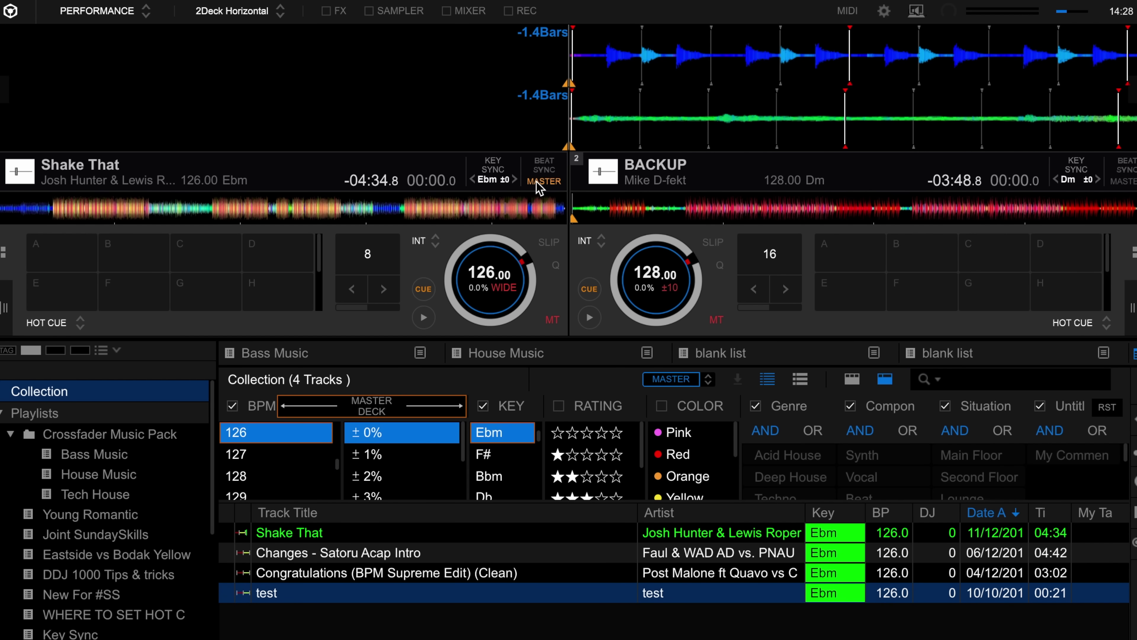
pyautogui.click(489, 573)
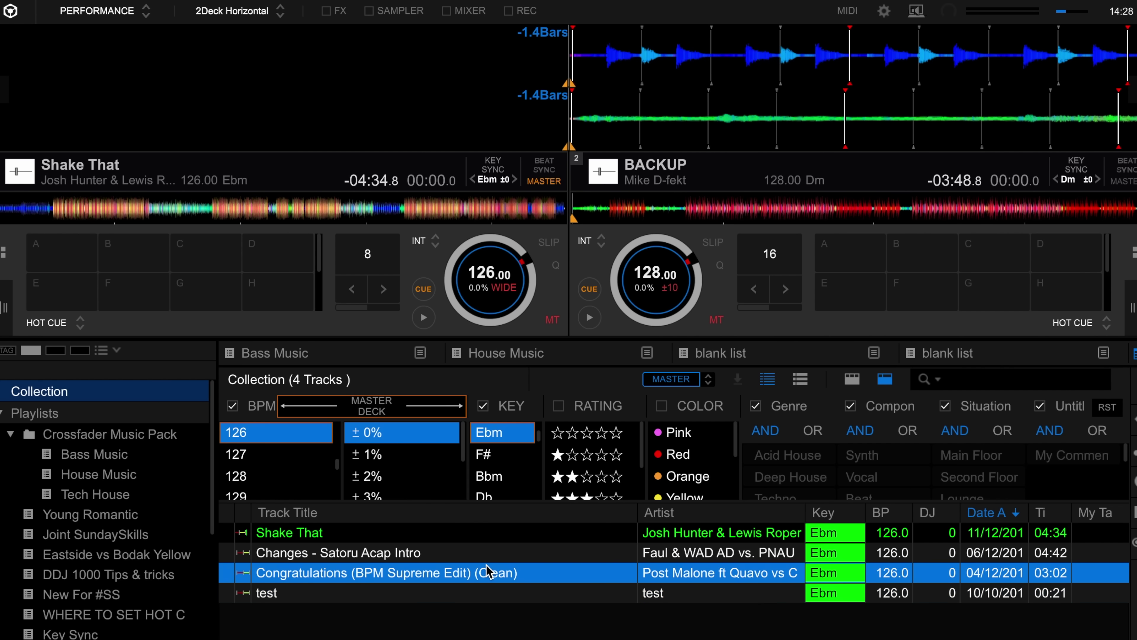
pyautogui.click(487, 557)
pyautogui.click(489, 535)
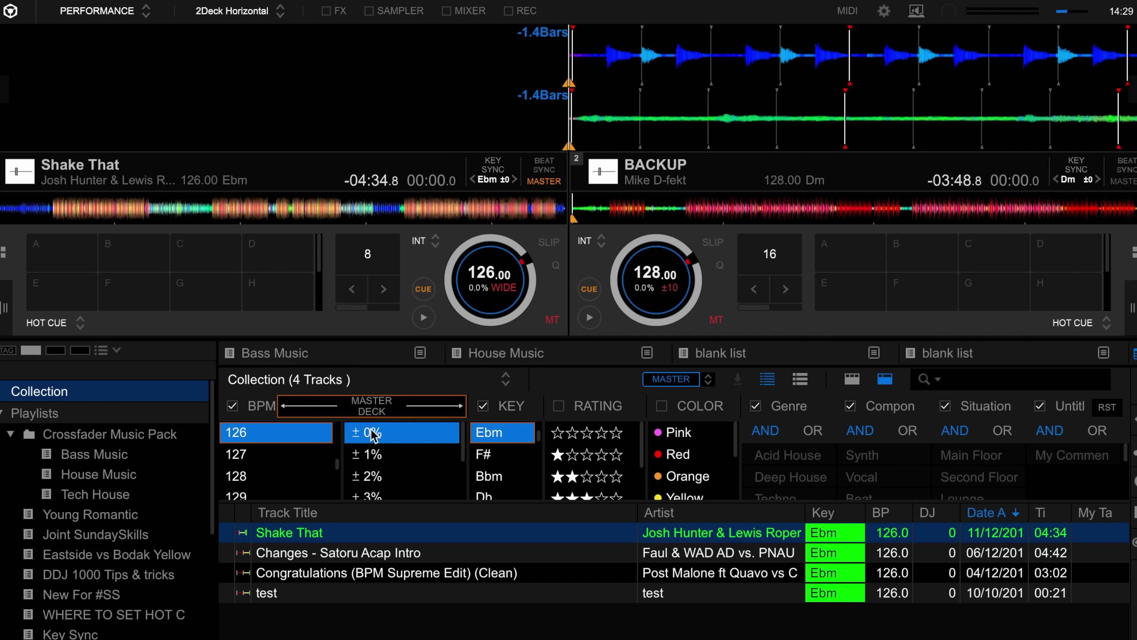
# - Widen the BPM match range to ±3%, leaving 11 matching tracks
pyautogui.scroll(-1, 380, 478)
pyautogui.click(377, 469)
pyautogui.scroll(-2, 430, 621)
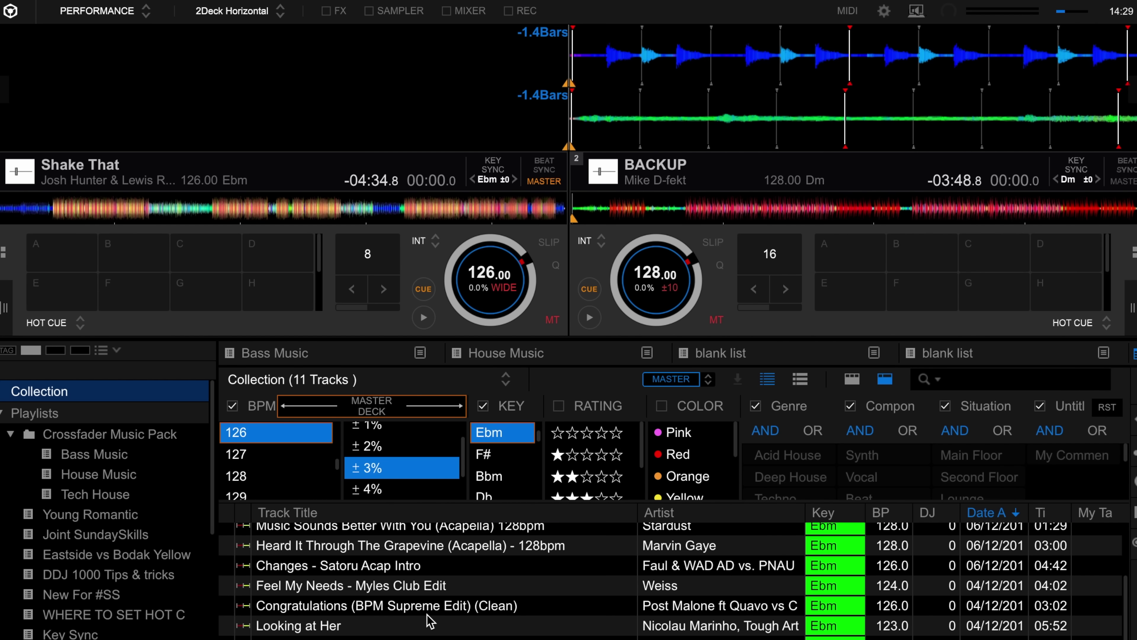
pyautogui.scroll(2, 430, 622)
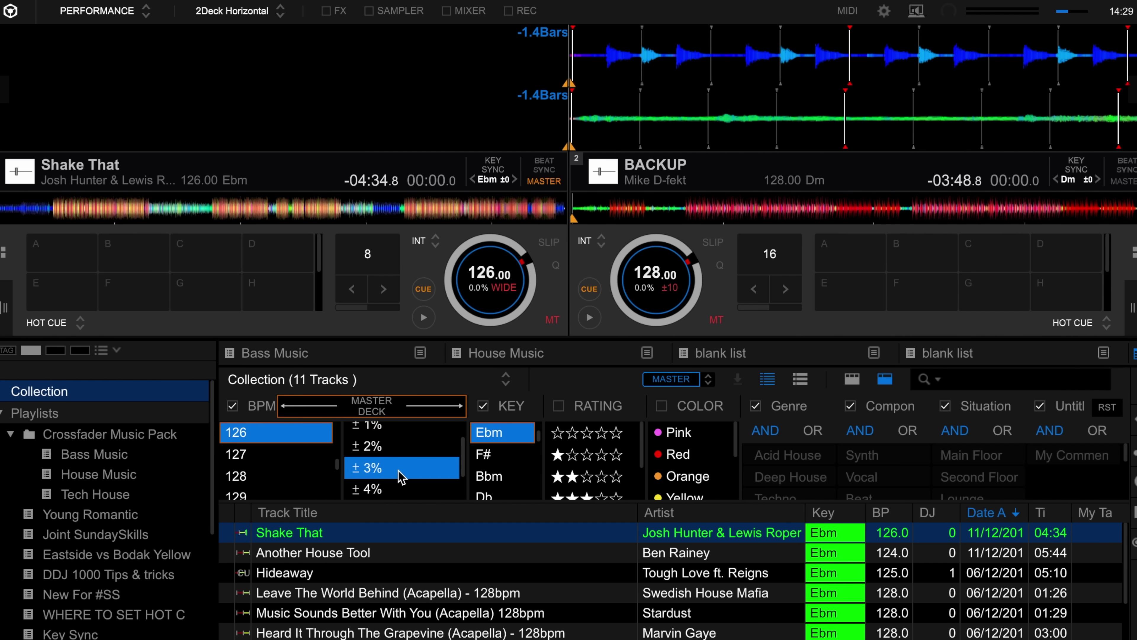